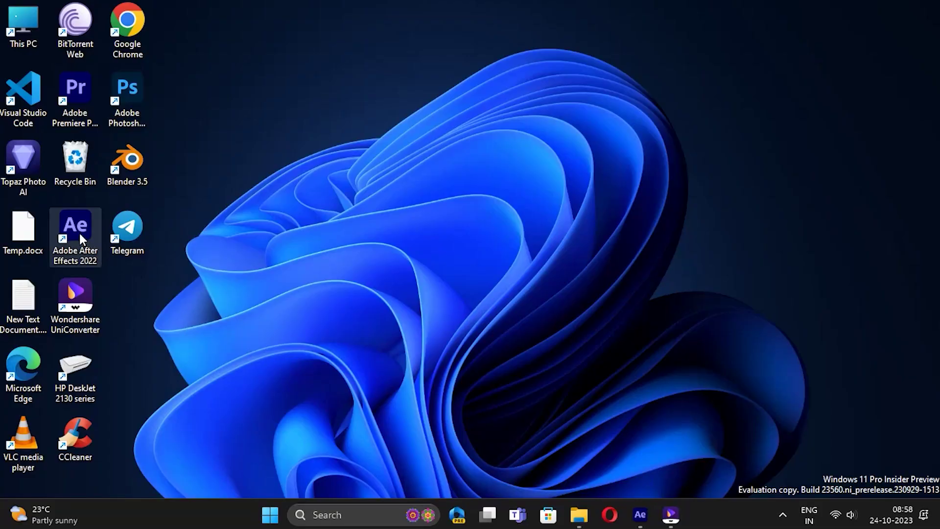
- Launch After Effects, import the rooftop MP4 and build a composition from it
double_click(79, 233)
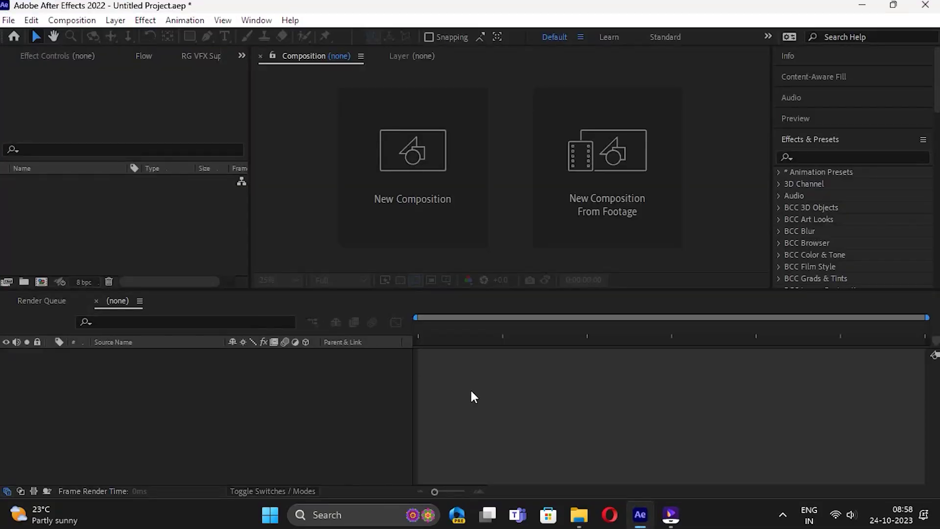
left_click(581, 518)
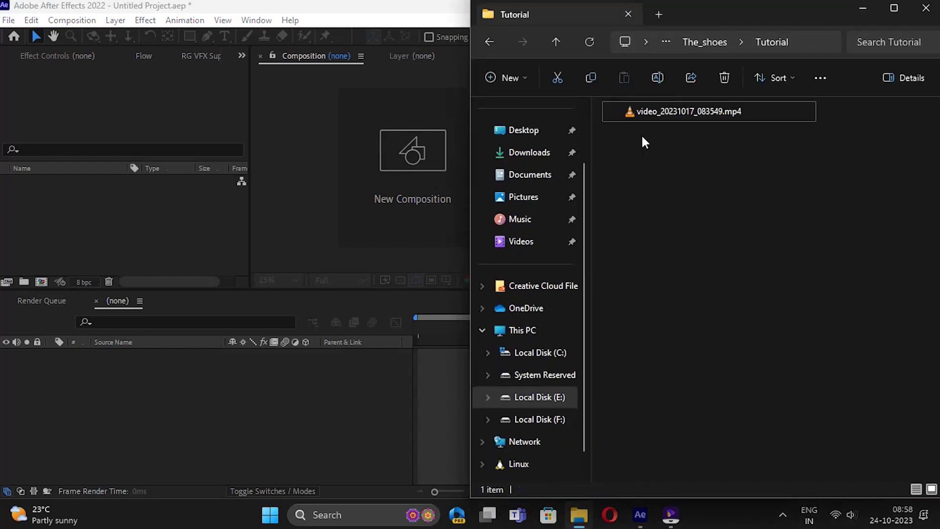
mouse_move(691, 111)
left_mouse_down()
mouse_move(592, 139)
mouse_move(91, 229)
left_mouse_up()
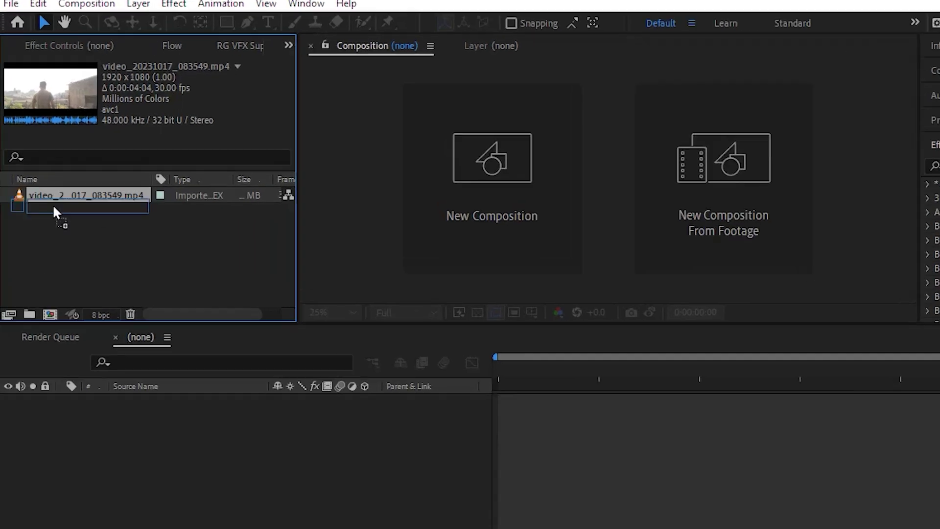
left_click_drag(53, 182, 55, 219)
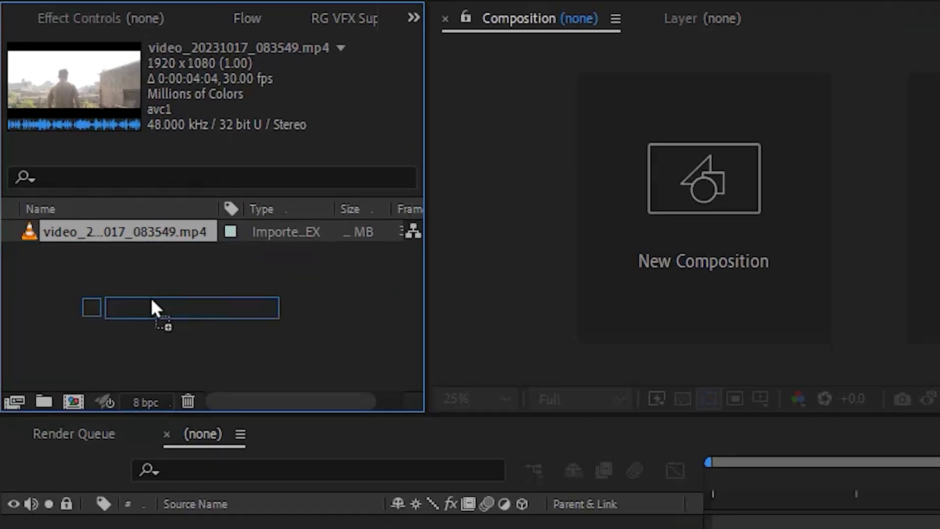
left_click_drag(94, 294, 72, 401)
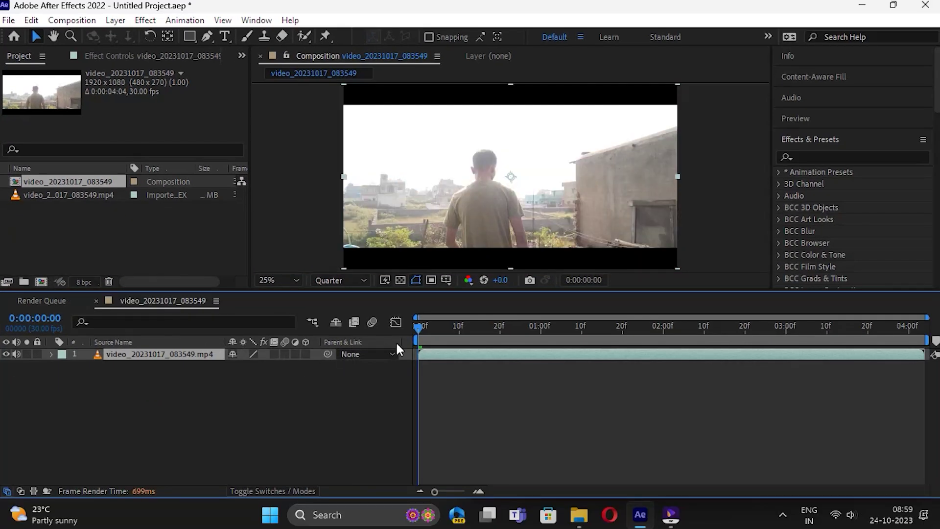
- Set the rooftop layer's out point at 0:00:02:01, then return to the composition
left_click(169, 372)
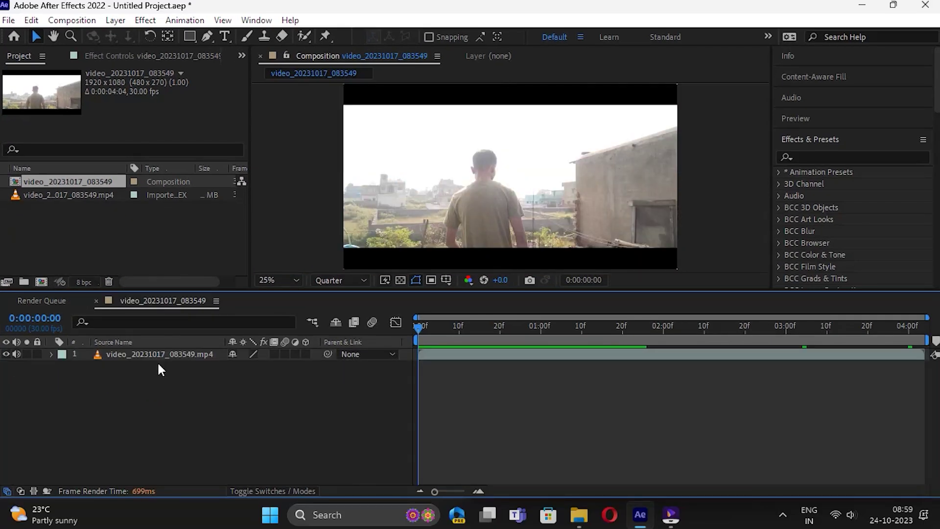
double_click(148, 355)
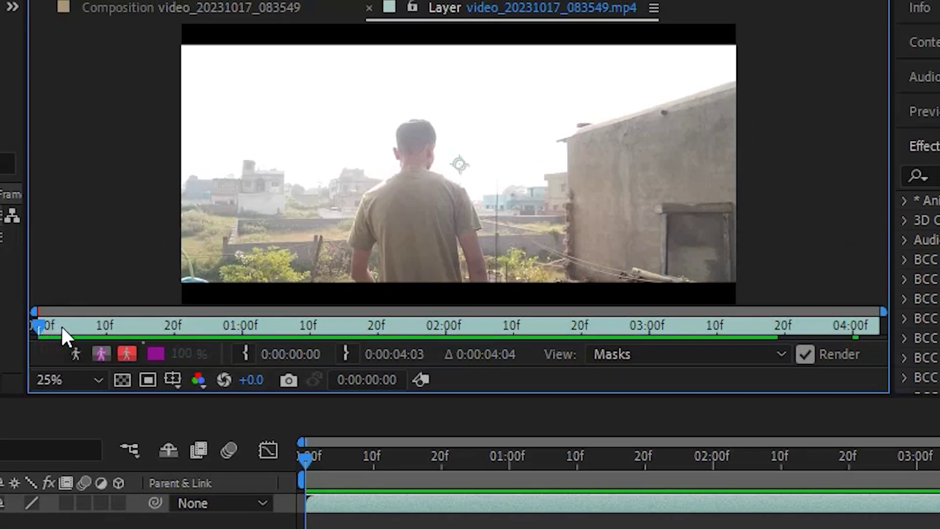
mouse_move(61, 325)
left_mouse_down()
mouse_move(615, 330)
mouse_move(451, 326)
left_mouse_up()
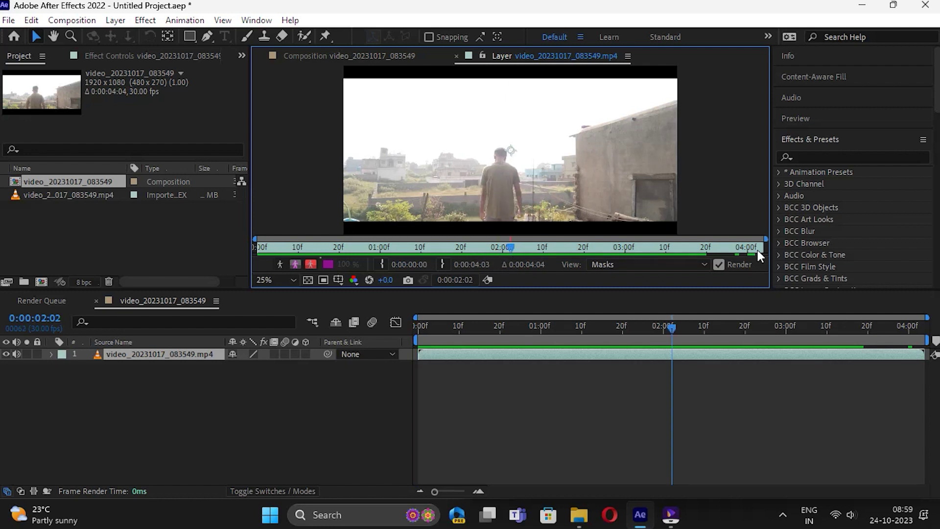
left_click(443, 264)
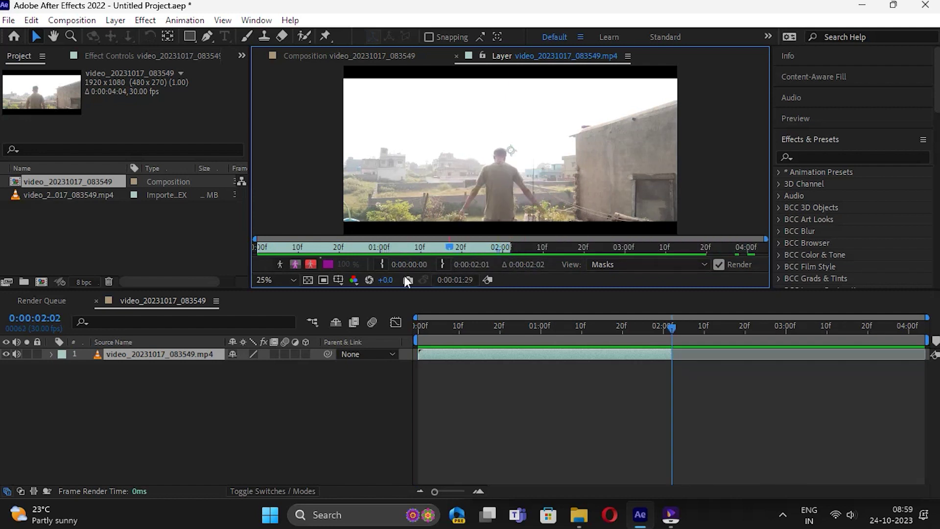
key("Home")
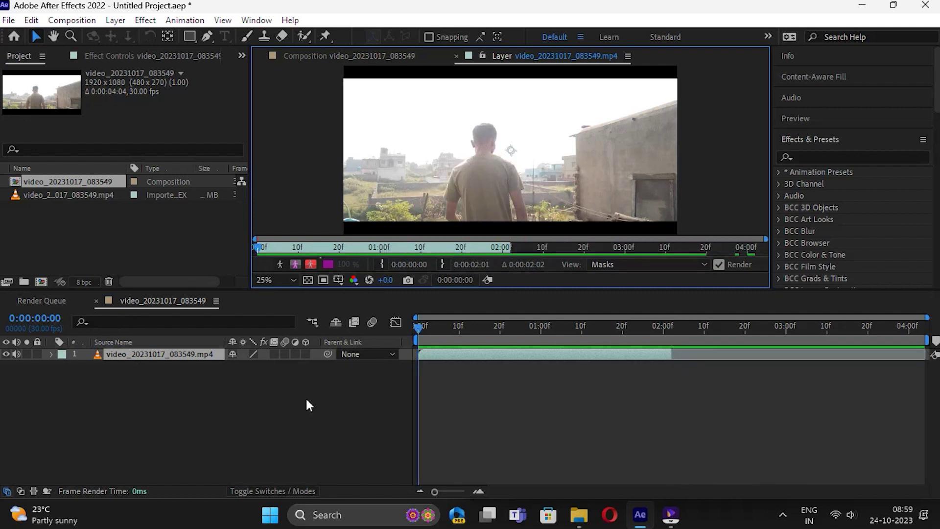
left_click(342, 56)
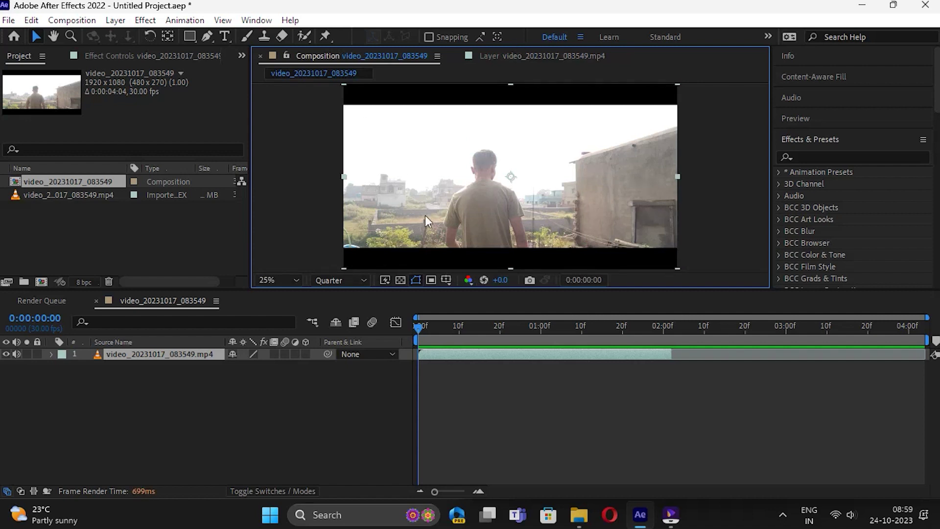
scroll(456, 213, "down", 1)
scroll(483, 217, "up", 1)
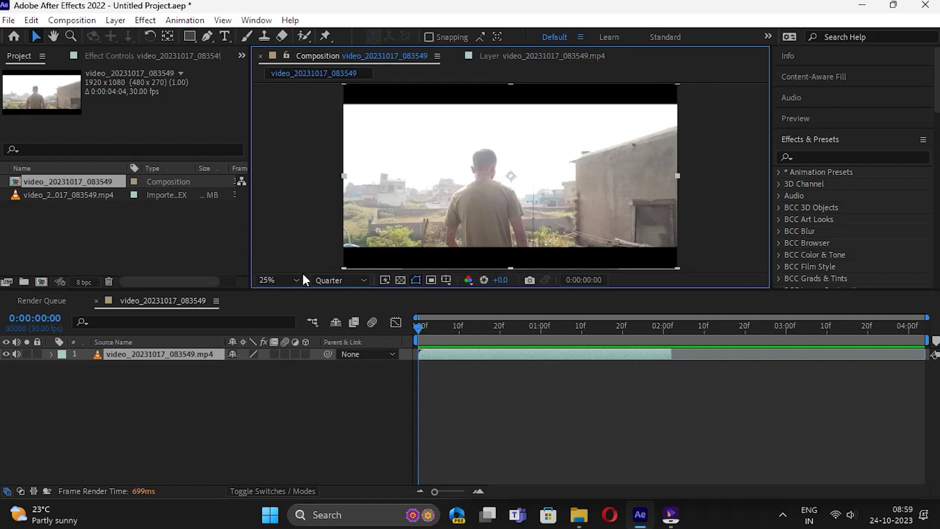
- Apply Keying > Extract to the rooftop layer and lower its White Point
left_click(382, 169)
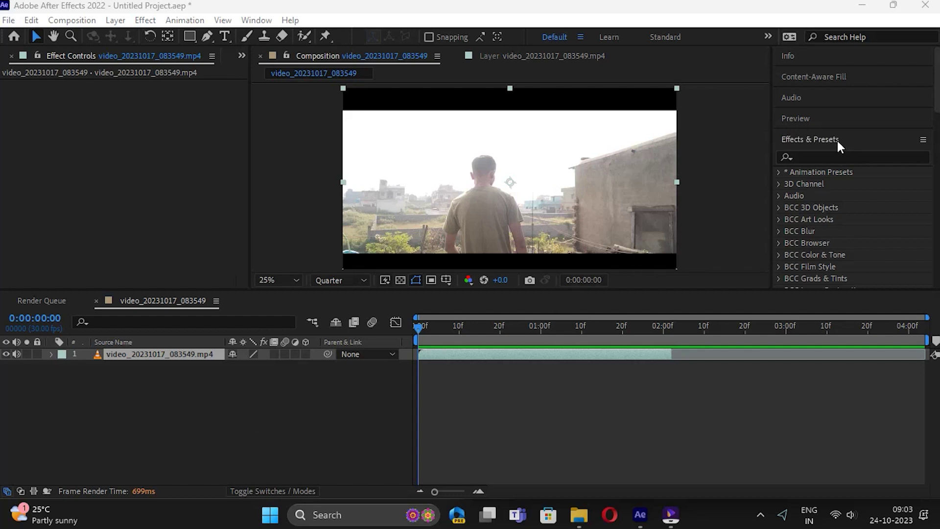
left_click(814, 155)
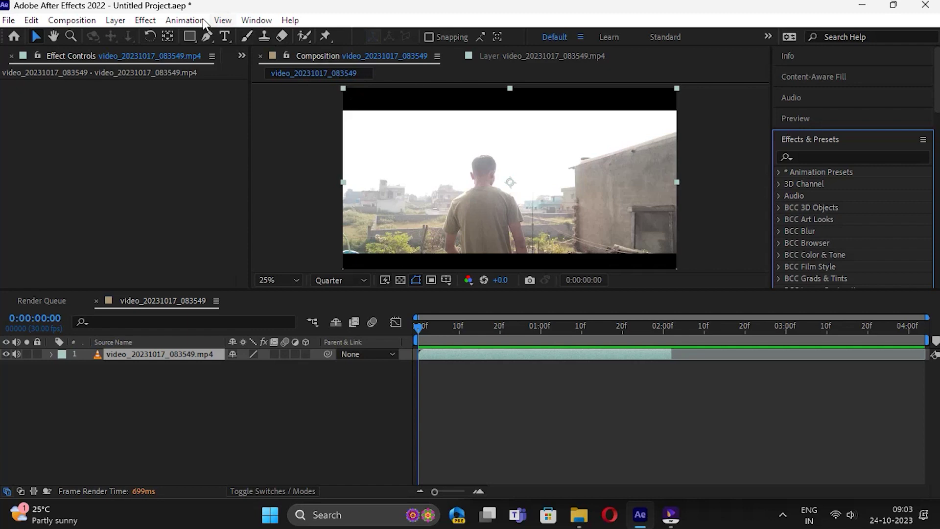
left_click(257, 21)
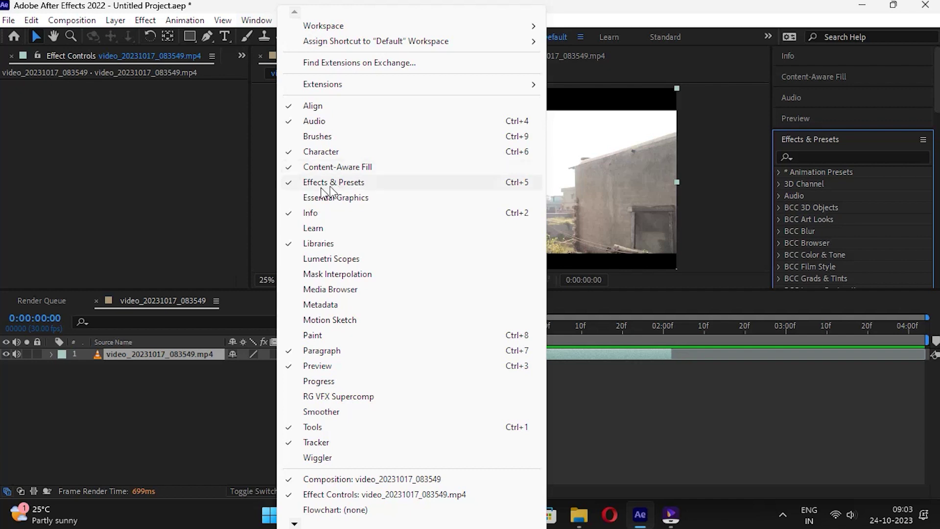
left_click(829, 156)
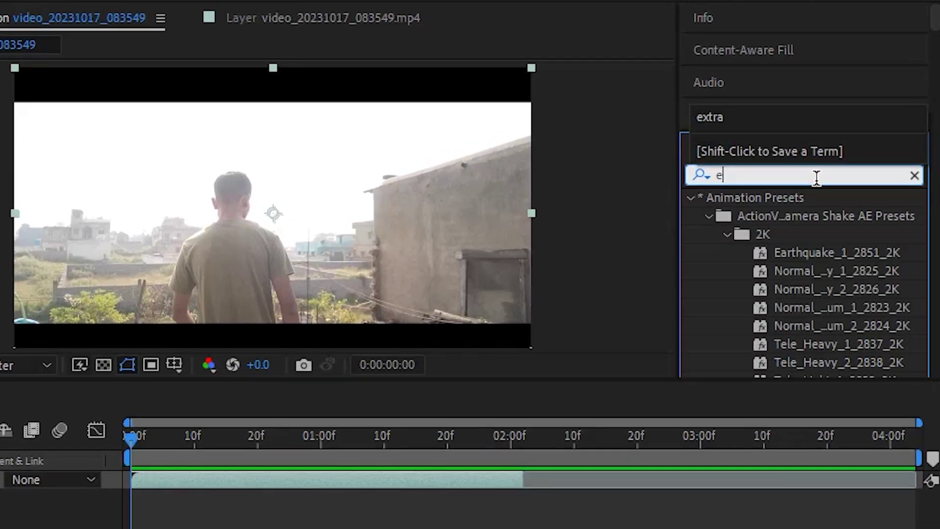
type("extra")
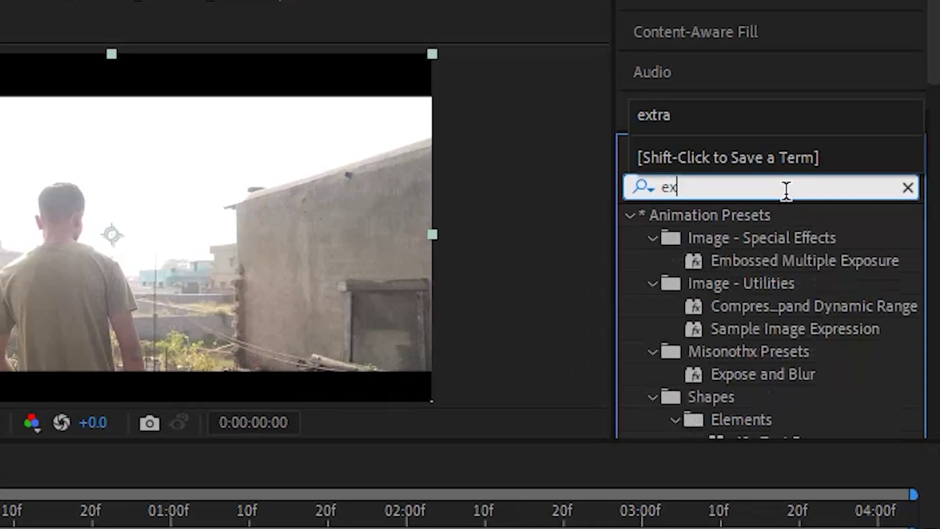
type("ct")
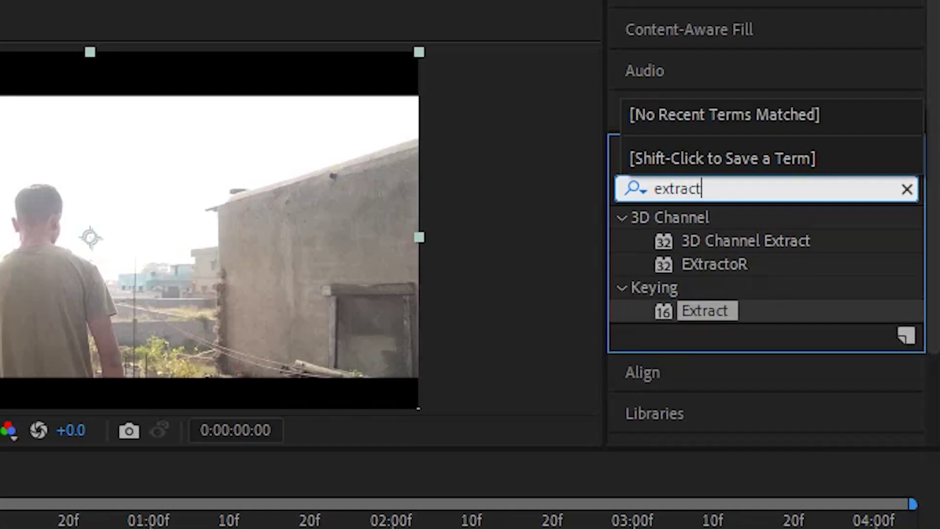
left_click_drag(695, 308, 242, 432)
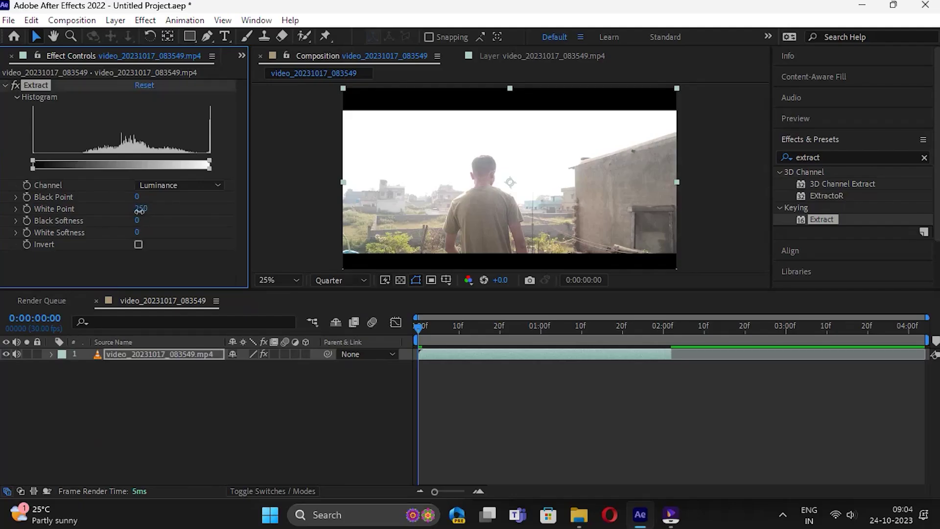
left_click_drag(140, 210, 160, 225)
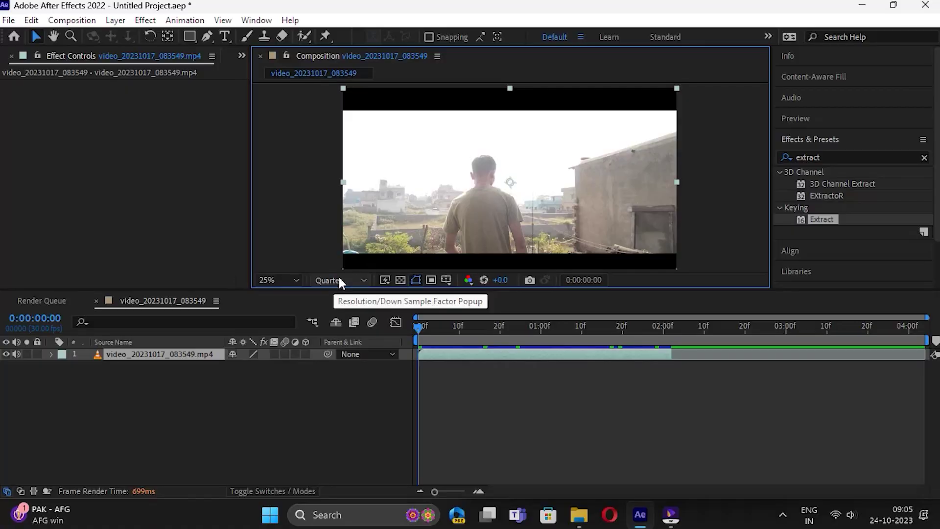
- Set preview resolution to Full and Roto Brush the man and buildings as foreground
left_click(338, 279)
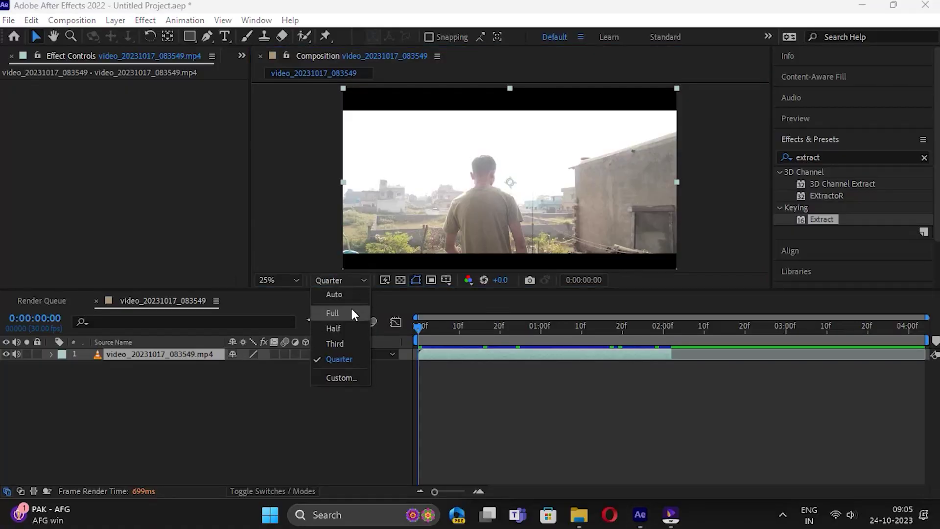
left_click(332, 313)
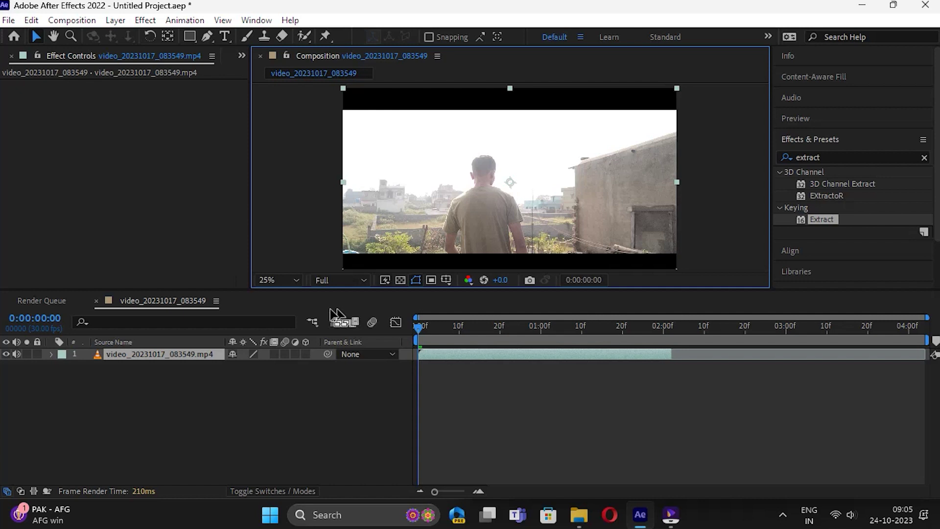
double_click(179, 355)
scroll(493, 148, "up", 1)
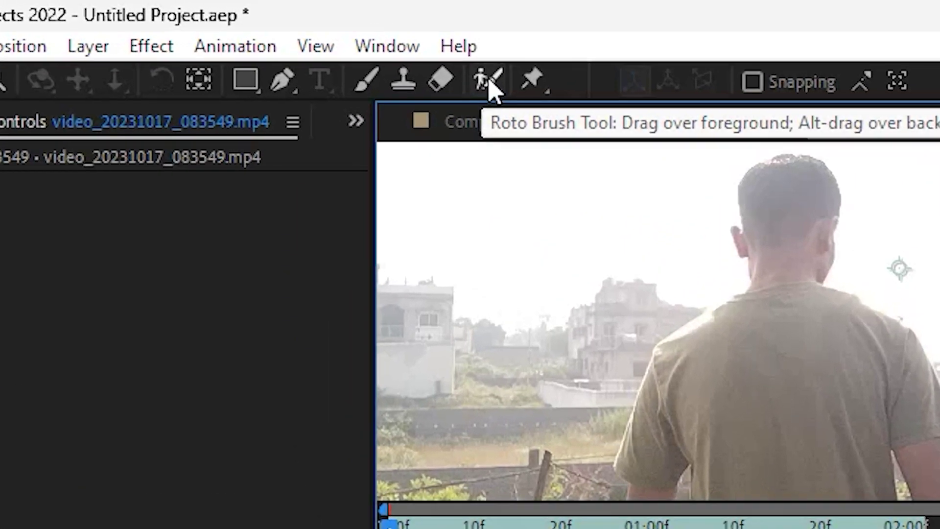
left_click(488, 81)
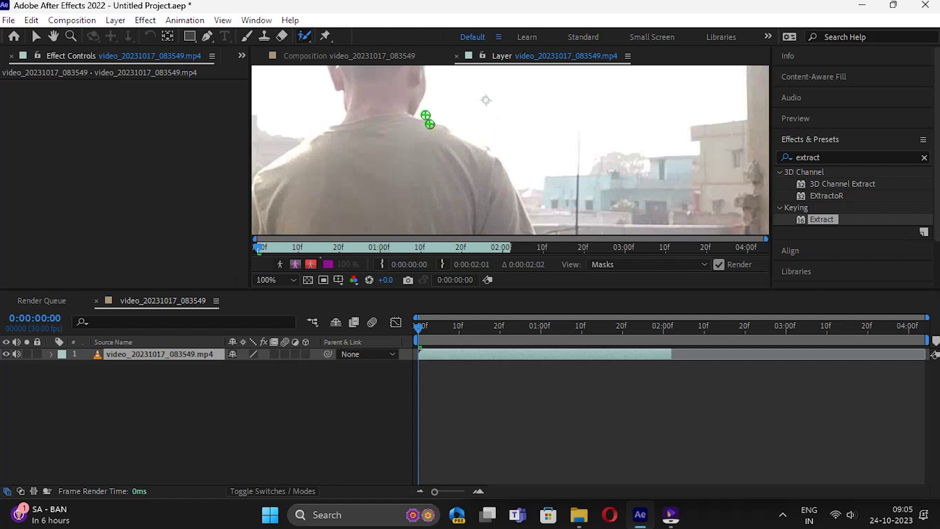
scroll(484, 147, "down", 1)
scroll(485, 147, "down", 1)
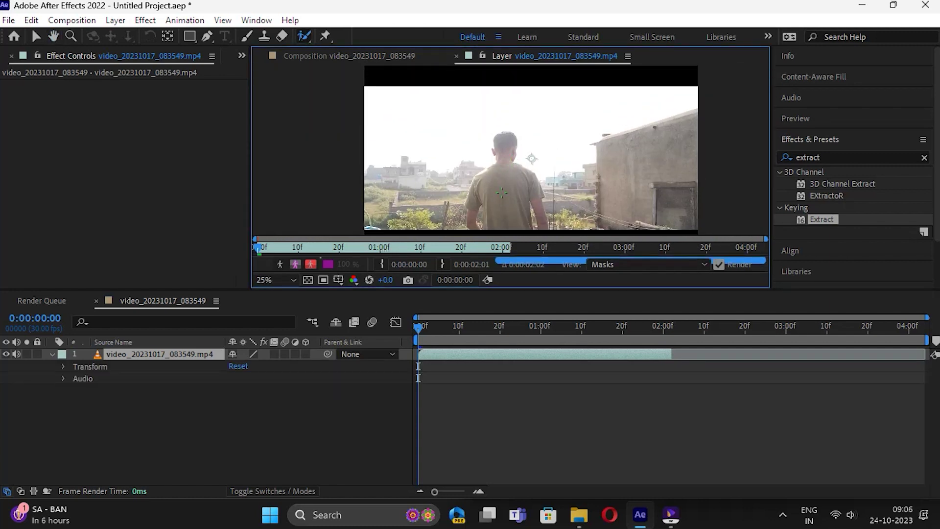
left_click_drag(506, 139, 514, 195)
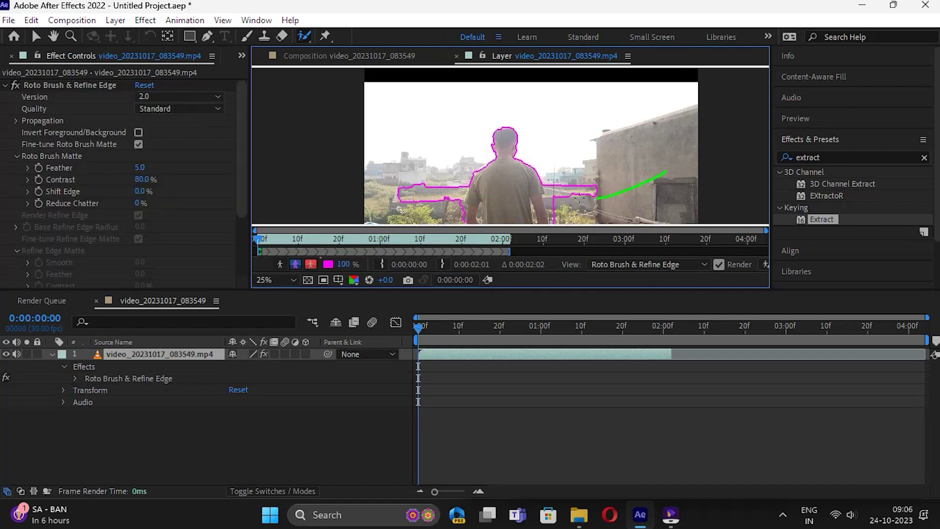
left_click_drag(595, 199, 683, 165)
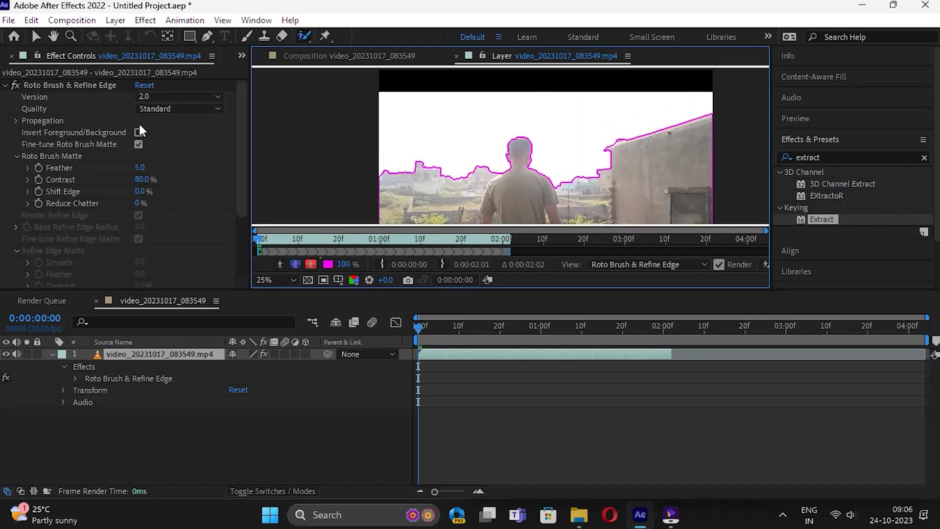
- Set the Roto Brush matte Quality to Best with Version 2.0
left_click(180, 108)
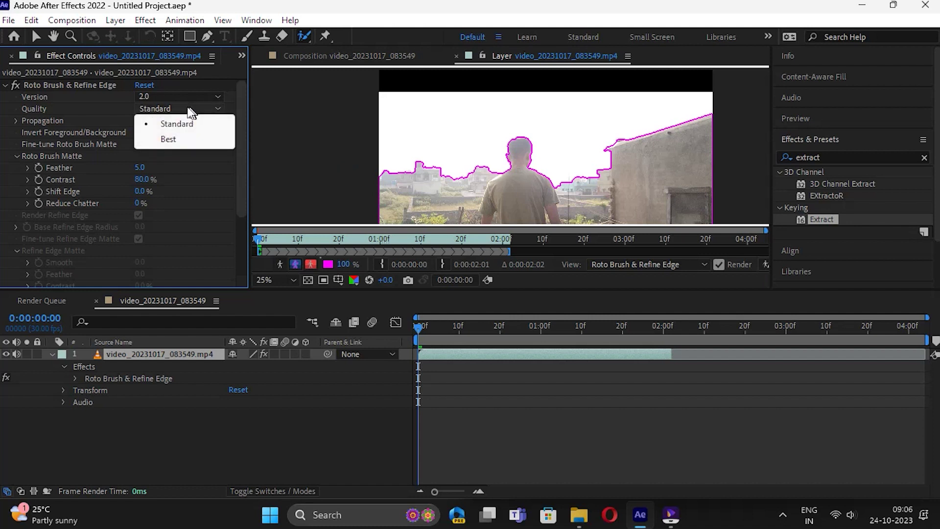
left_click(184, 141)
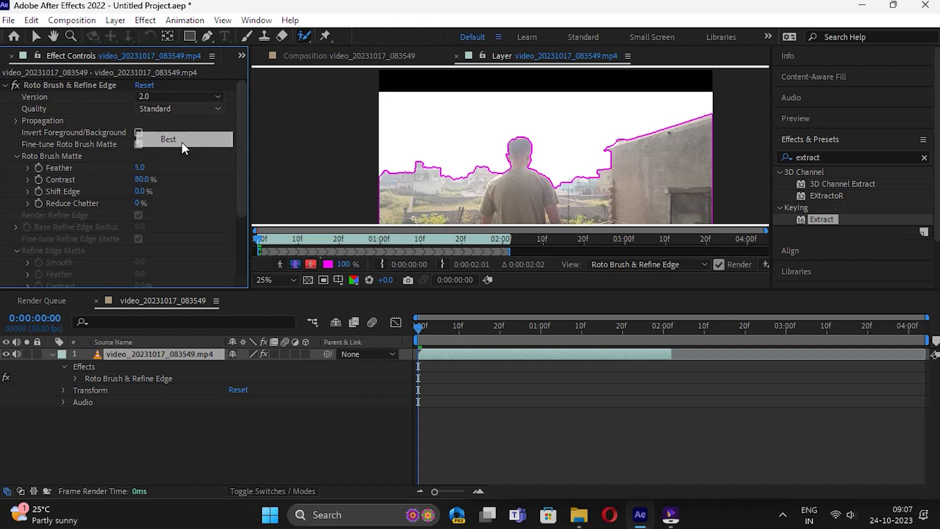
left_click(184, 98)
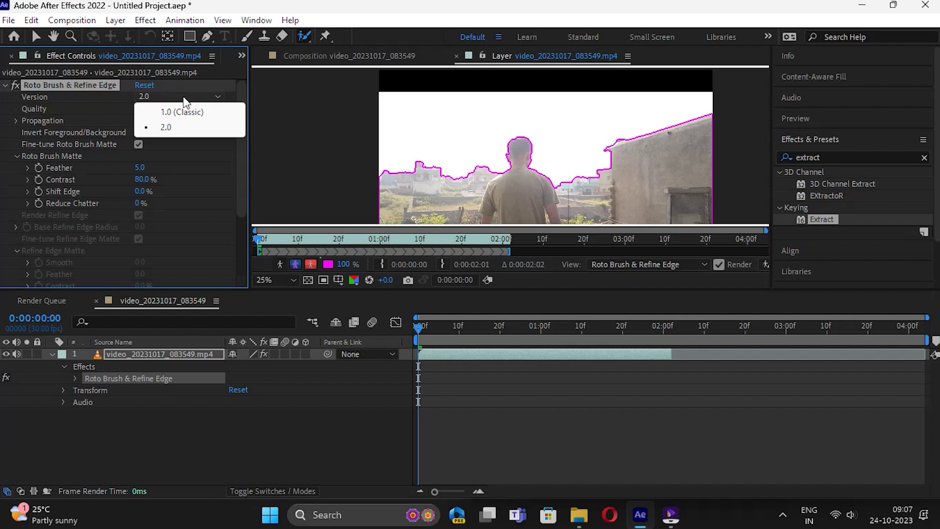
left_click(175, 131)
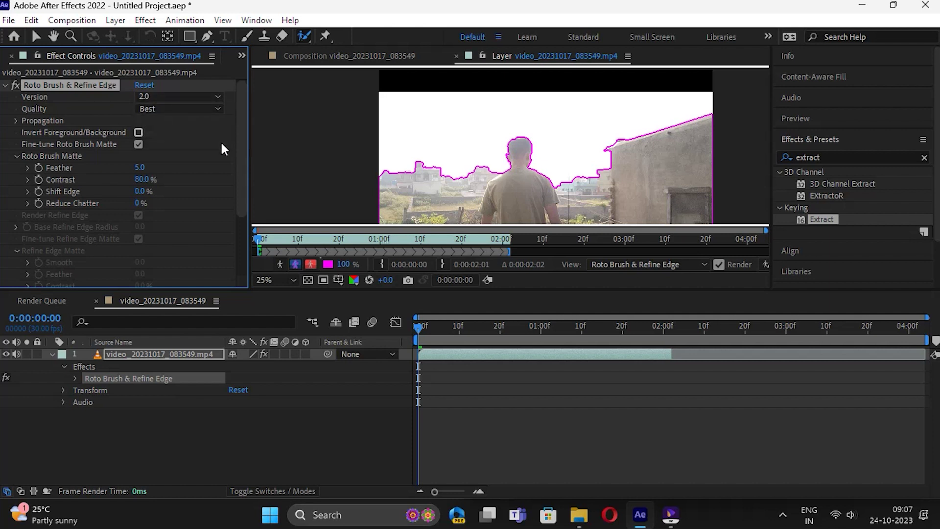
scroll(457, 202, "up", 1)
- Zoom in on the man and skyline and switch to the Refine Edge Tool
key("h")
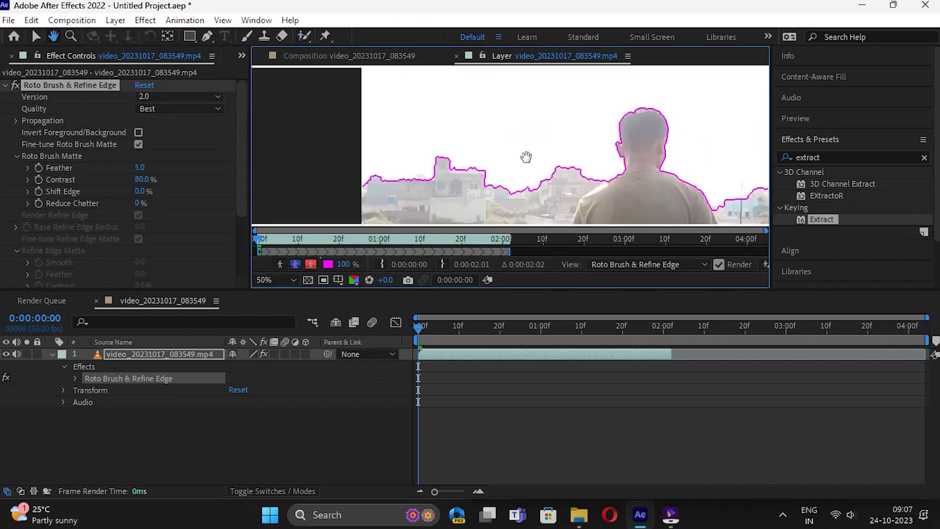
left_click_drag(525, 158, 480, 150)
key("alt+w")
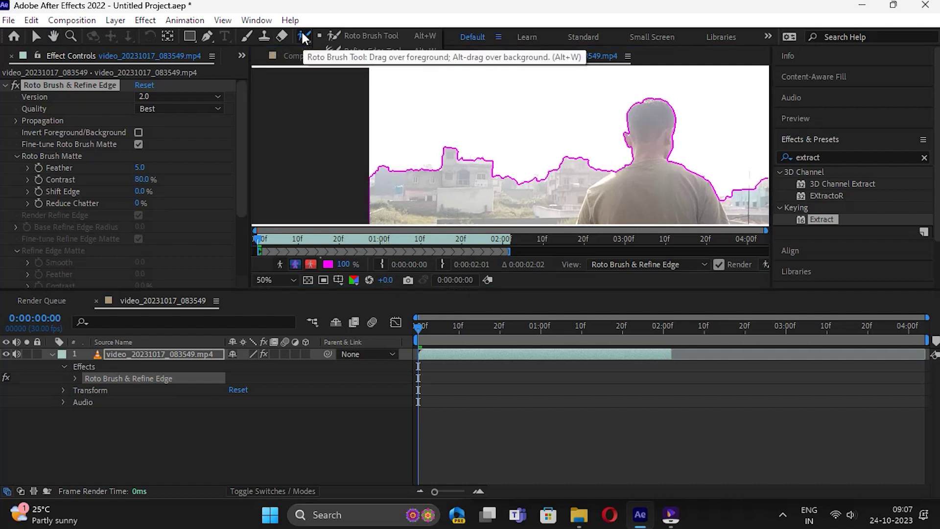
left_click(305, 39)
left_click(305, 38)
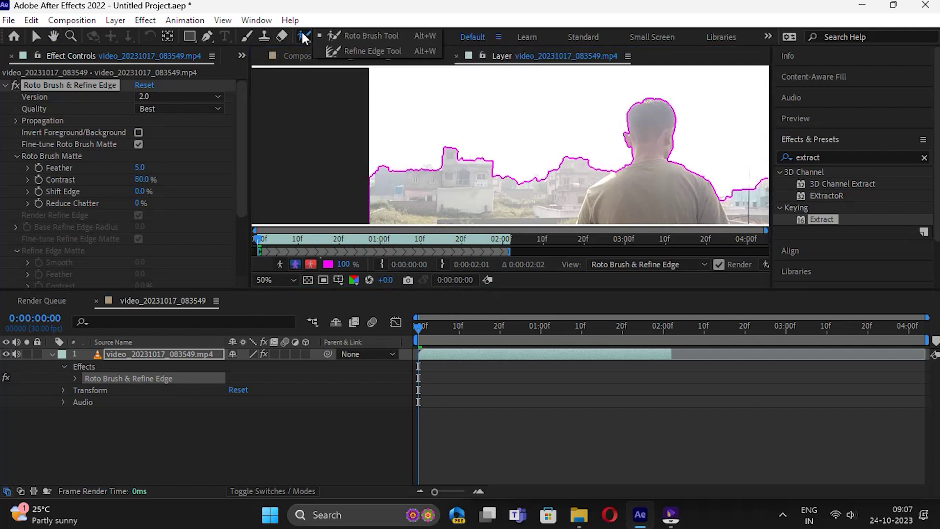
left_click(360, 54)
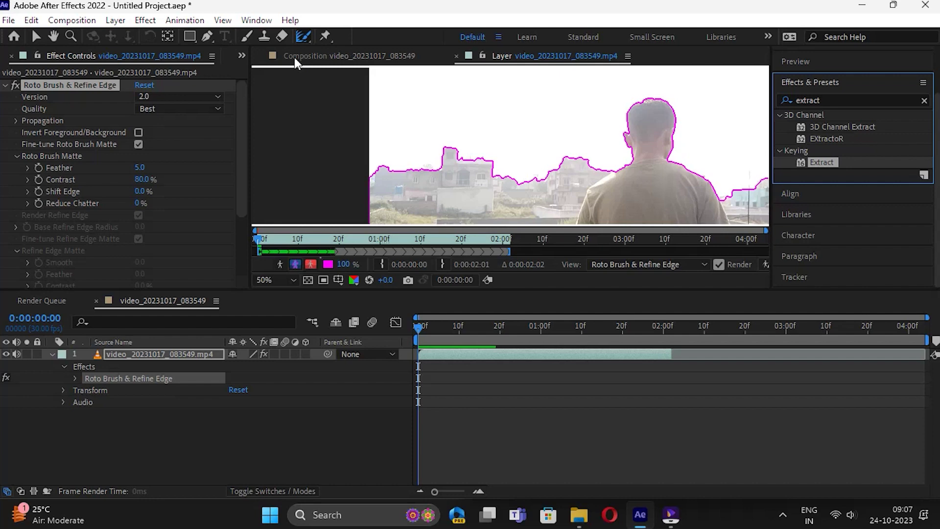
left_click(256, 20)
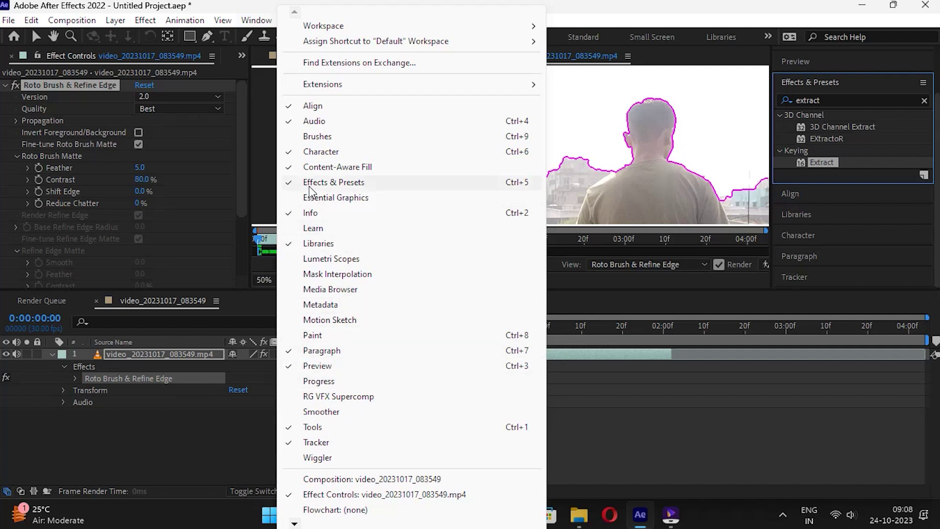
- Enlarge the brush diameter and paint a refine-edge band along the skyline
left_click(318, 136)
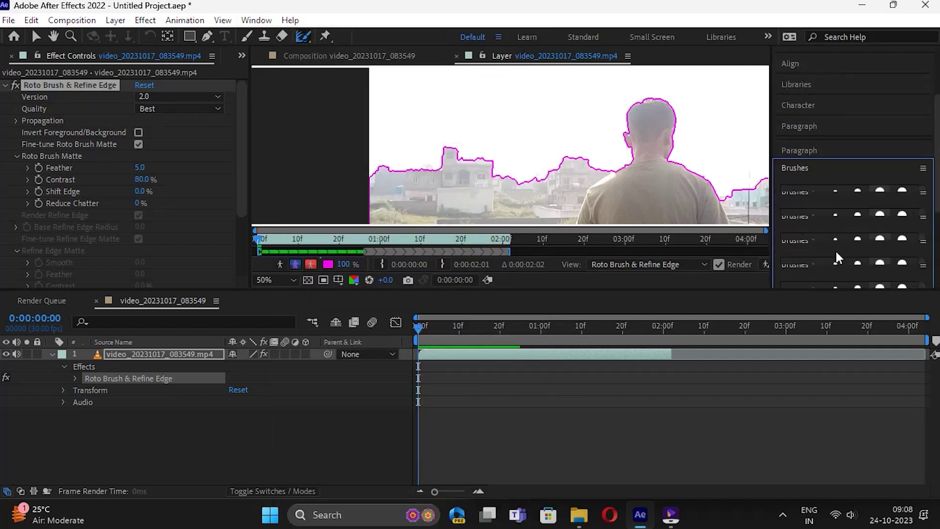
scroll(819, 265, "down", 2)
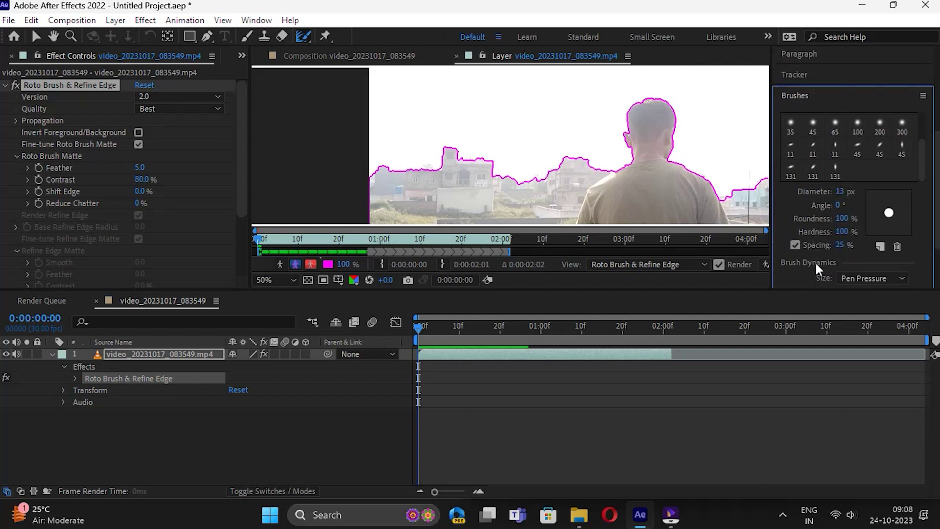
left_click_drag(848, 193, 857, 193)
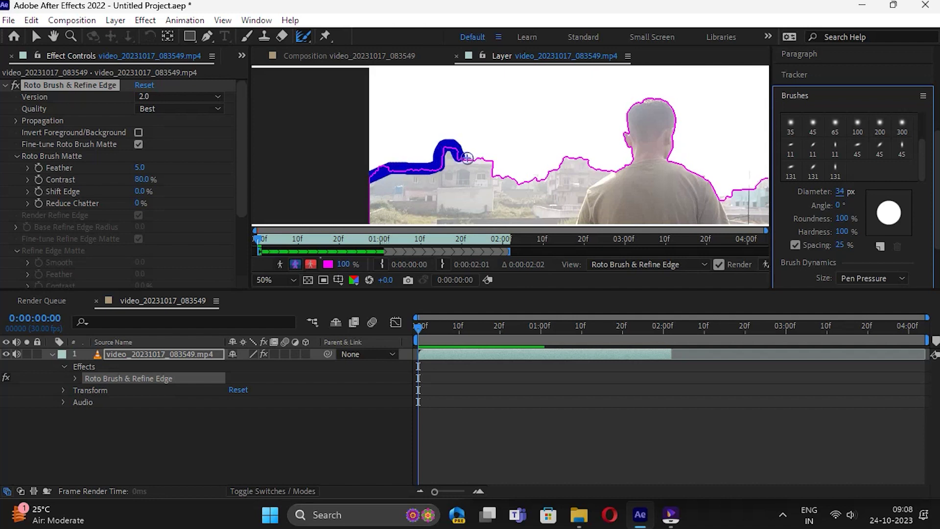
left_click_drag(493, 171, 749, 170)
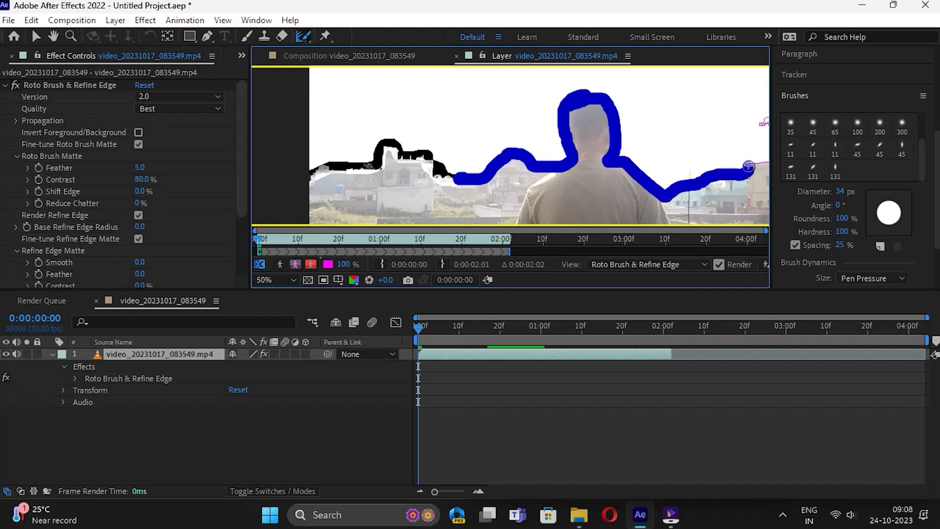
scroll(562, 199, "down", 1)
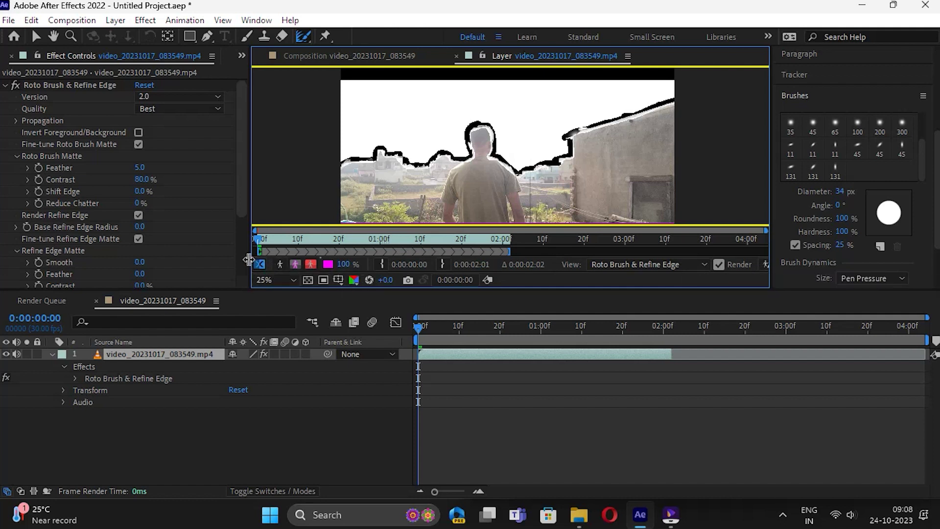
left_click_drag(250, 259, 182, 258)
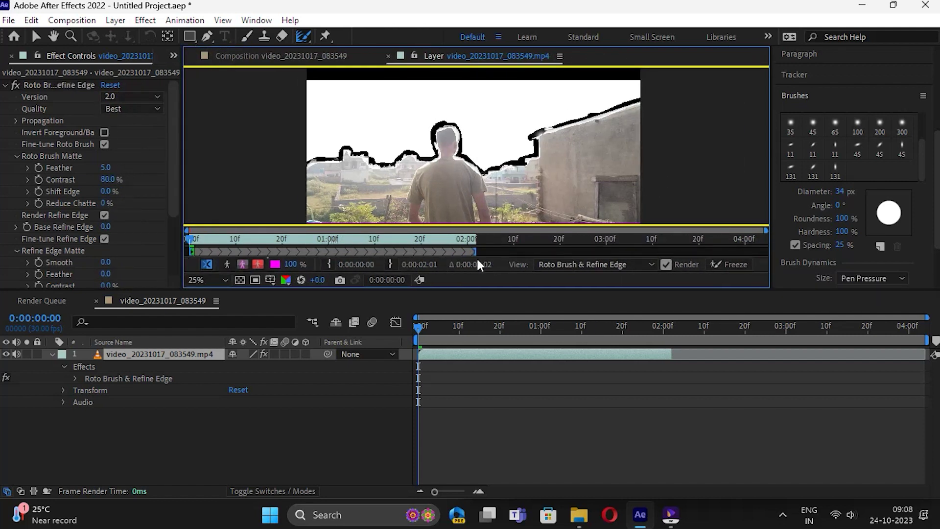
- Freeze the Roto Brush & Refine Edge propagation in the Layer panel
left_click(726, 262)
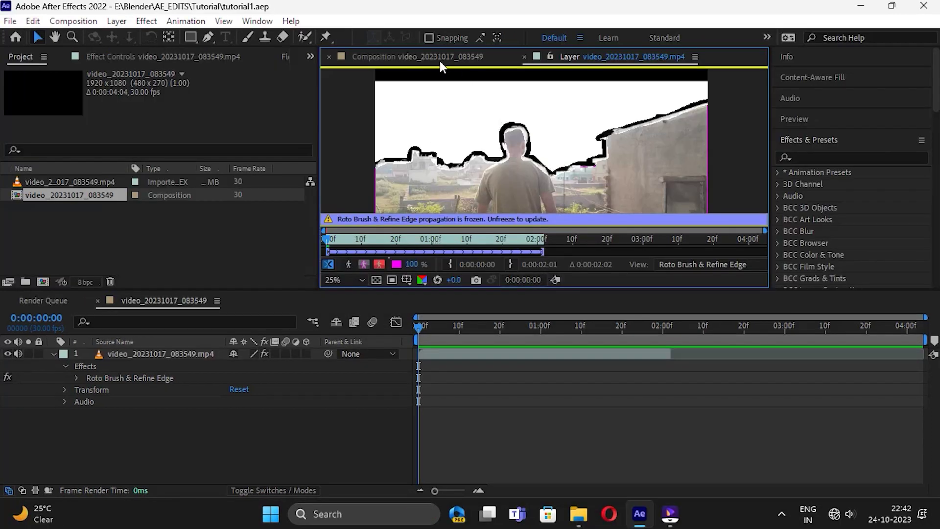
- Switch to the Composition view and scrub to check the cutout against black
left_click(440, 57)
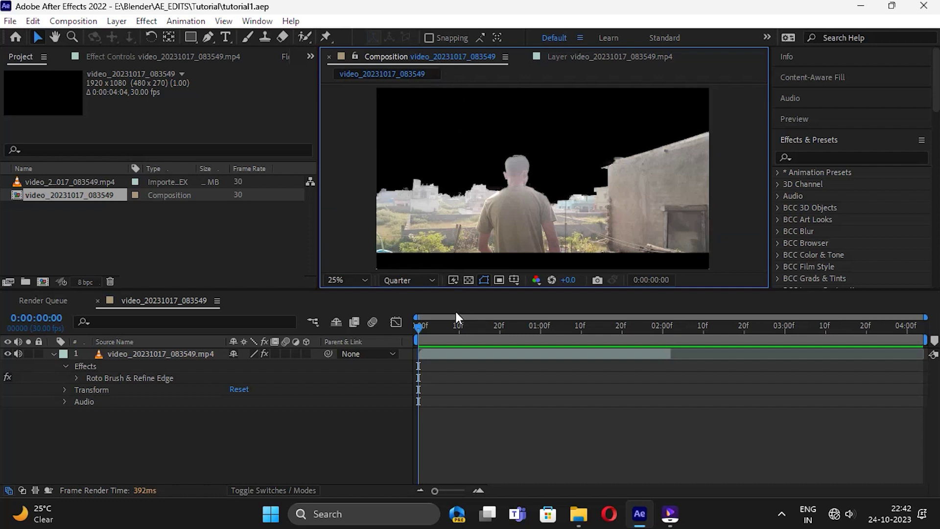
mouse_move(421, 327)
left_mouse_down()
mouse_move(612, 333)
mouse_move(397, 333)
left_mouse_up()
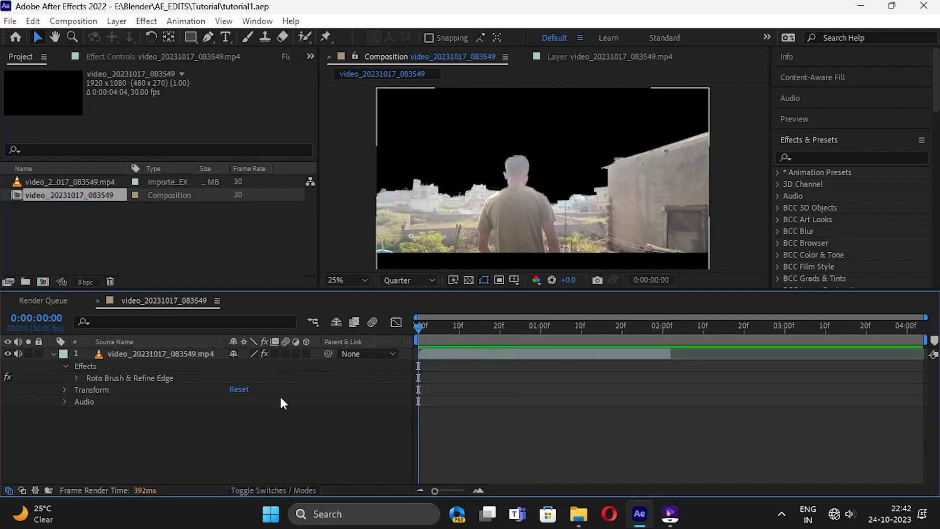
- Place planet.jpg from the Tutorial folder beneath the rooftop layer as the new sky
left_click(579, 513)
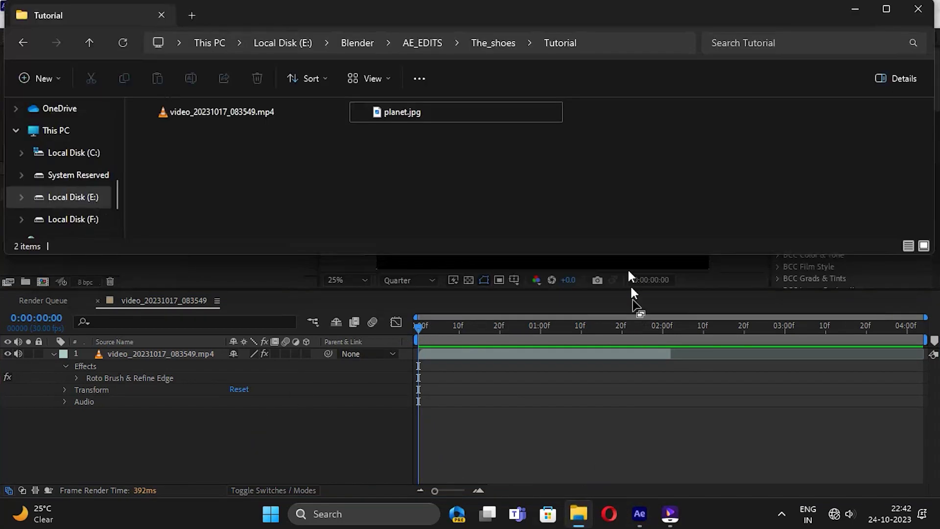
mouse_move(511, 119)
left_mouse_down()
mouse_move(250, 445)
mouse_move(245, 435)
left_mouse_up()
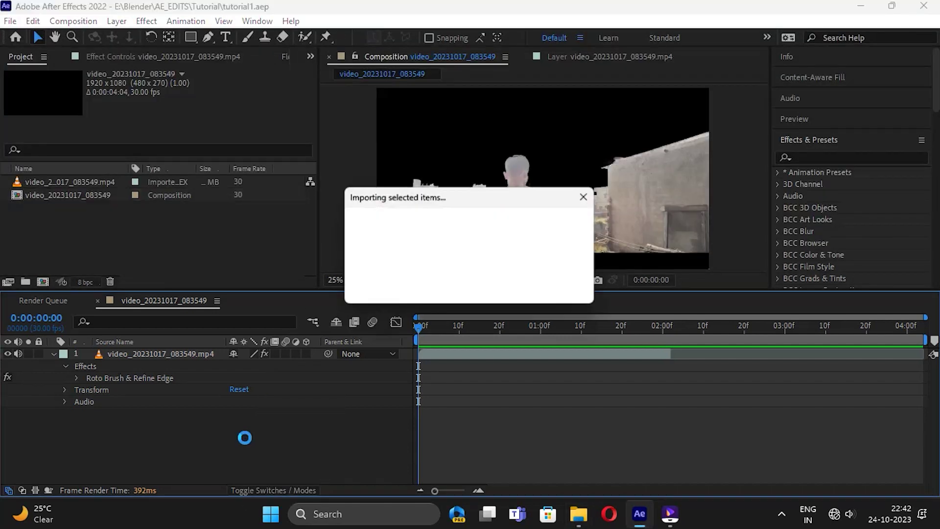
mouse_move(44, 195)
left_mouse_down()
mouse_move(147, 356)
mouse_move(141, 352)
mouse_move(145, 423)
left_mouse_up()
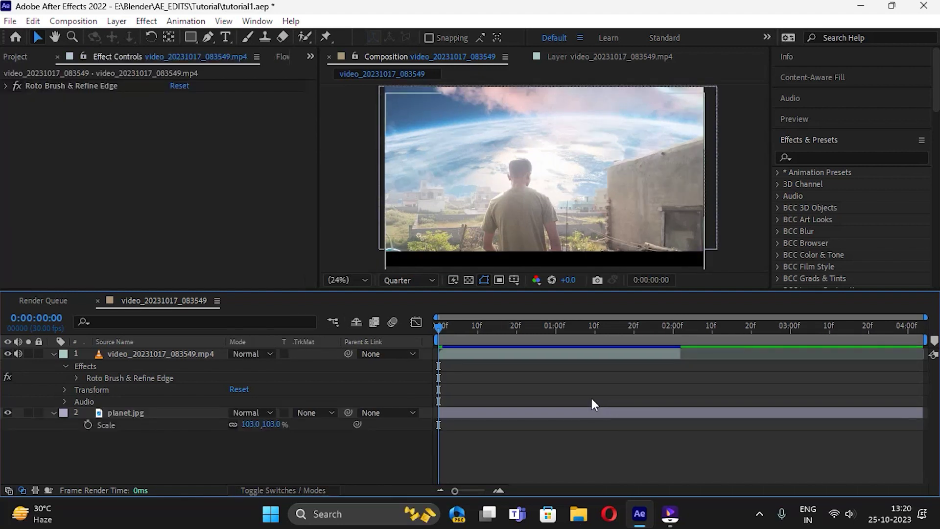
- Apply Color LUT to the rooftop layer and load NightFromDay.CUBE
left_click(140, 355)
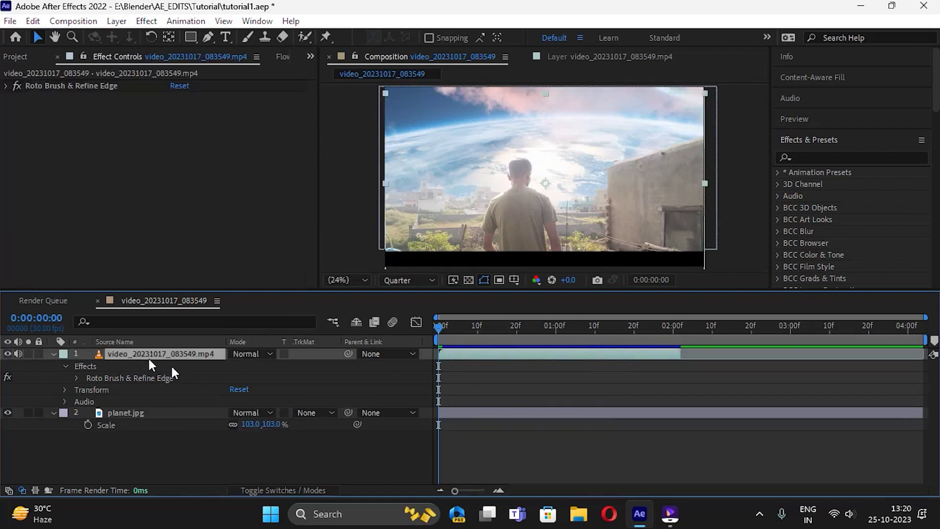
left_click(840, 160)
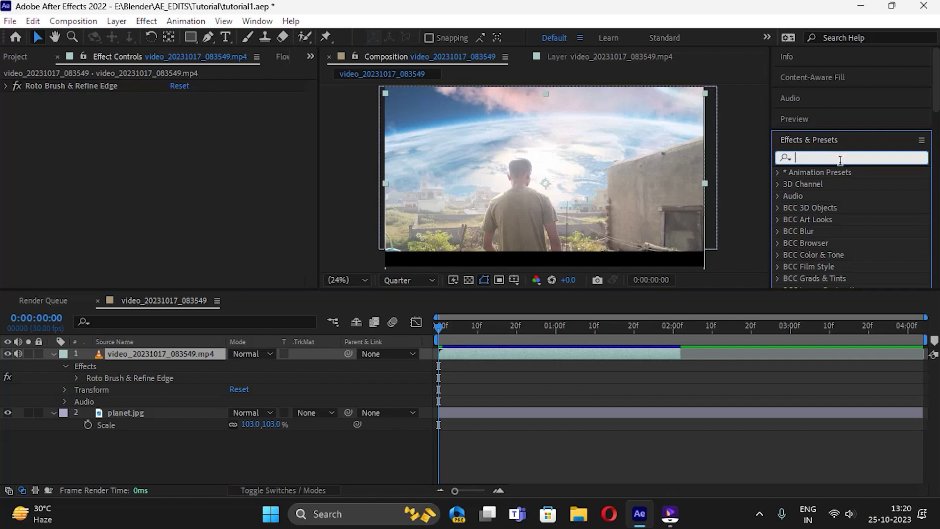
type("lut")
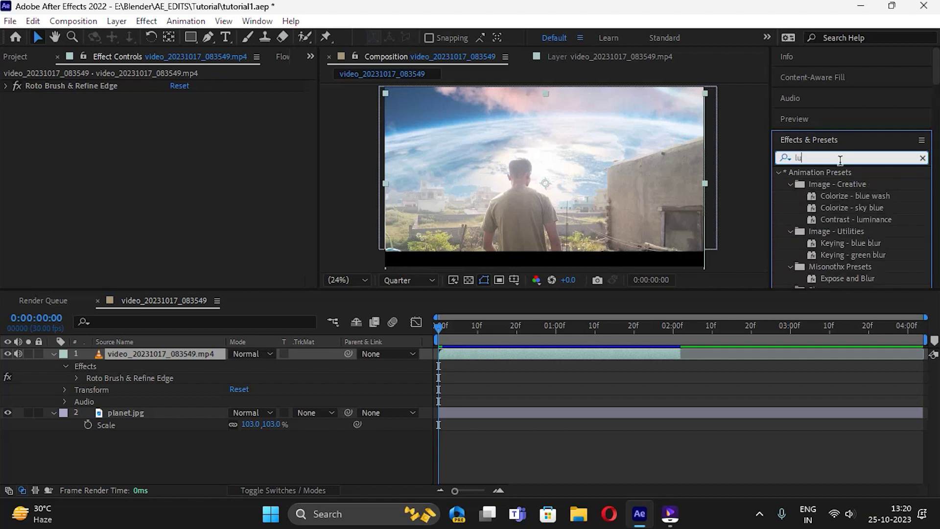
scroll(844, 205, "down", 3)
left_click_drag(837, 217, 140, 353)
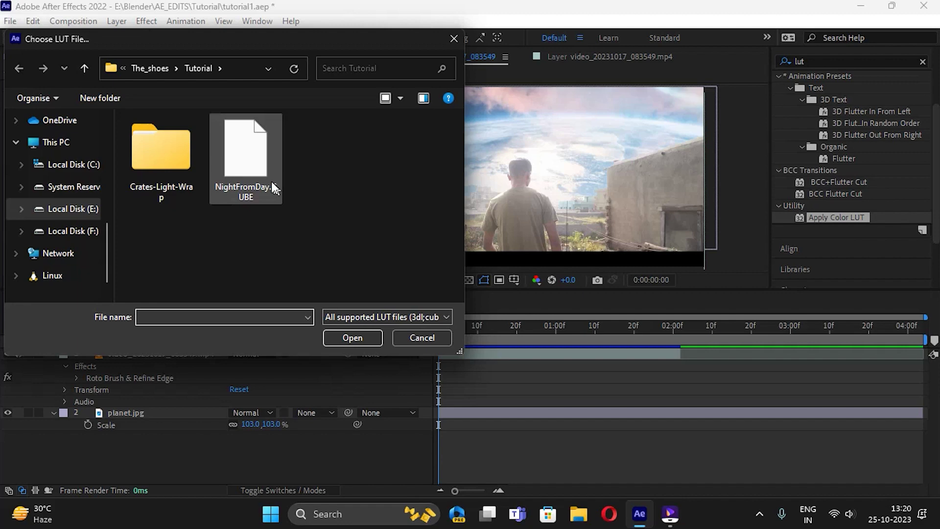
left_click(252, 171)
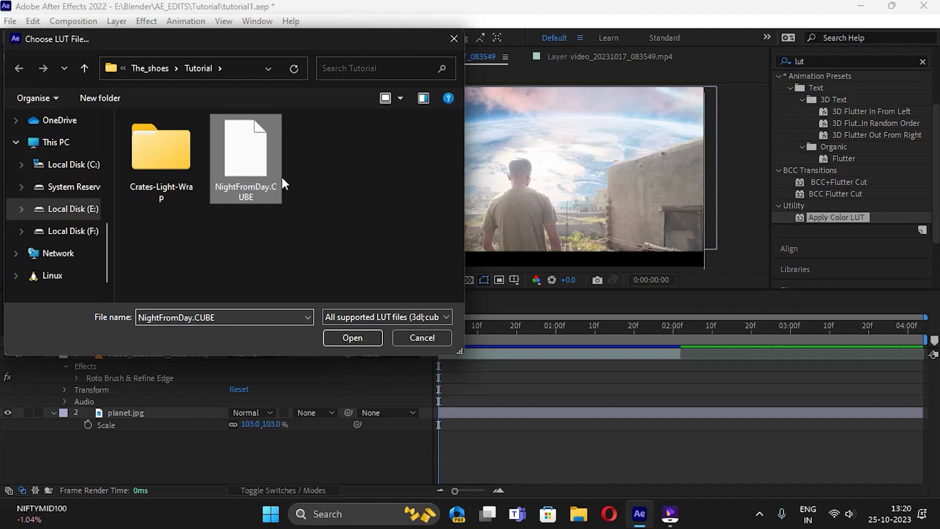
double_click(253, 179)
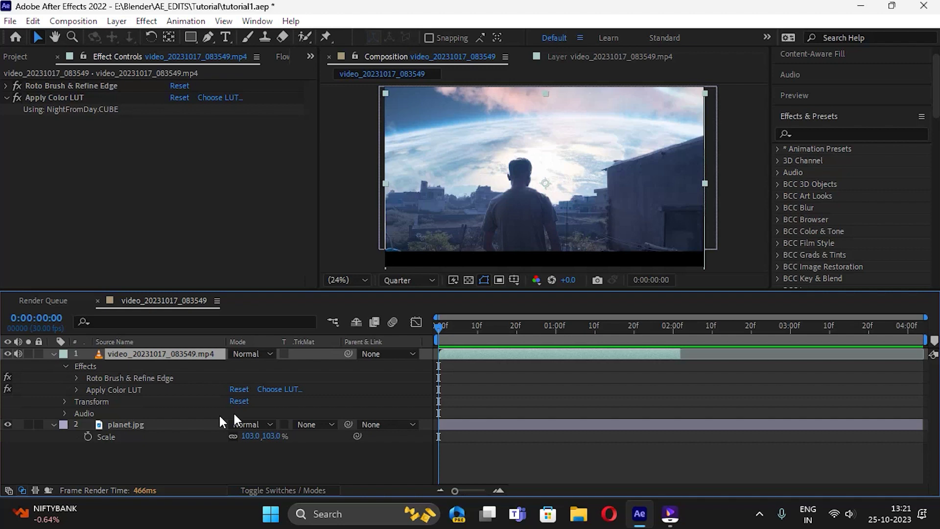
- Open Crates-Light-Wrap.zip in WinRAR from File Explorer and dismiss the evaluation reminder
left_click(577, 513)
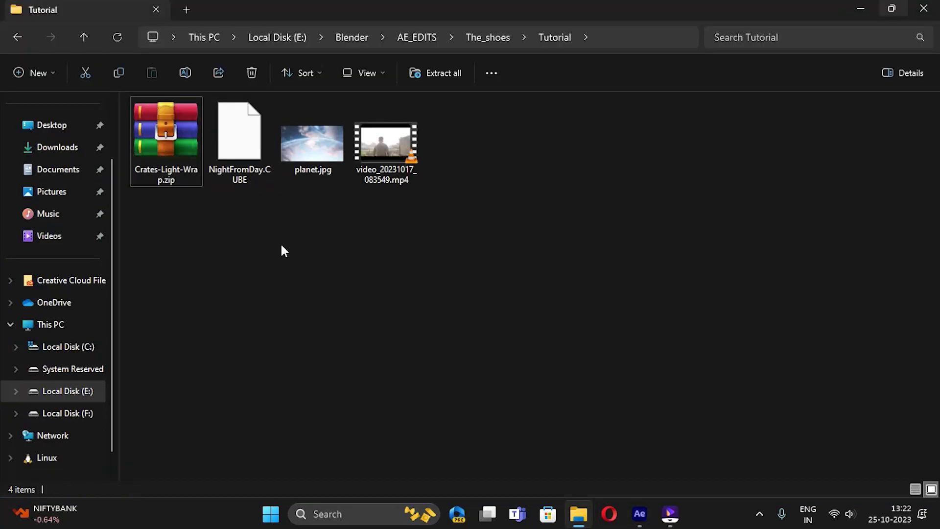
left_click(174, 143)
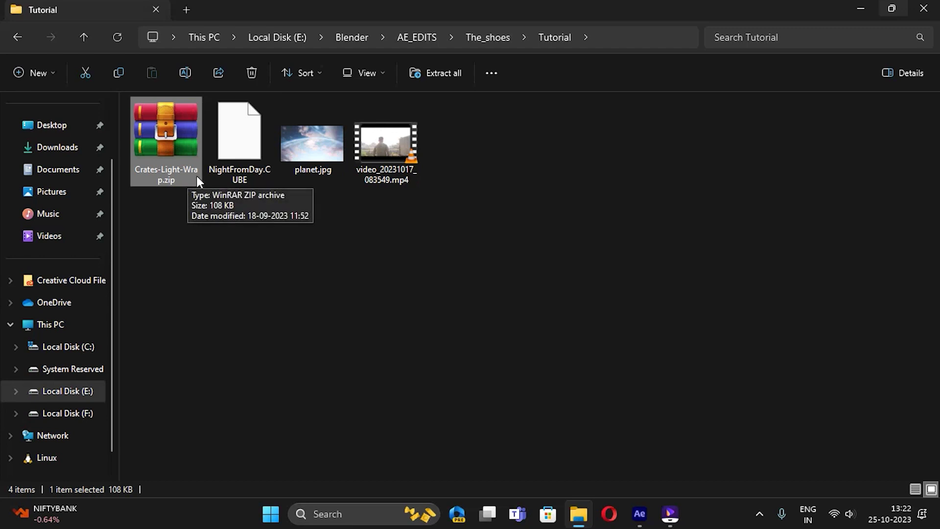
double_click(172, 142)
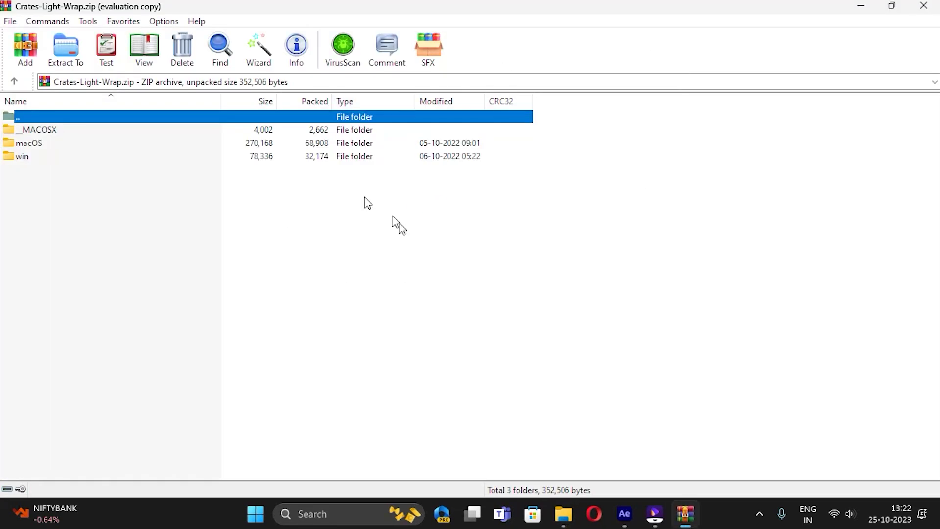
left_click(543, 256)
- Browse into the archive's win folder, select Crate's Light Wrap.aex and float WinRAR over Explorer
double_click(171, 156)
left_click(71, 133)
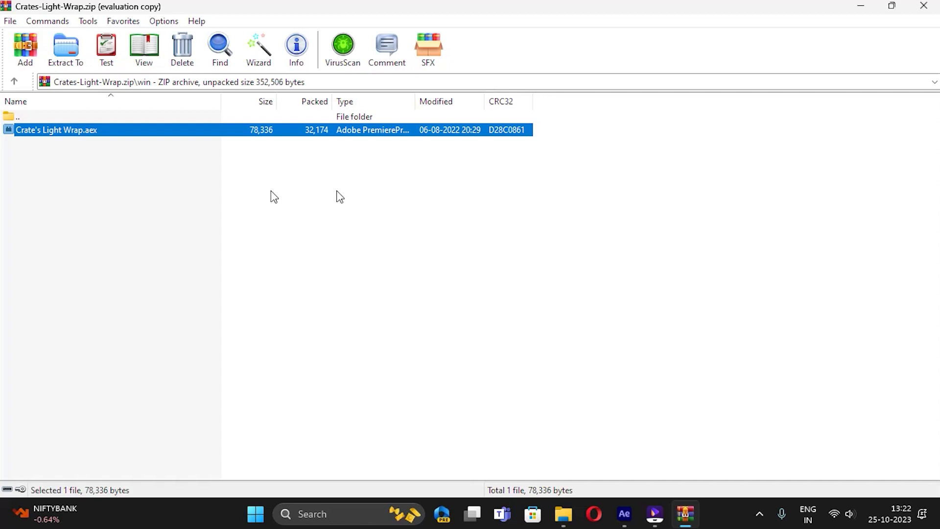
mouse_move(493, 10)
left_mouse_down()
mouse_move(670, 237)
mouse_move(558, 167)
left_mouse_up()
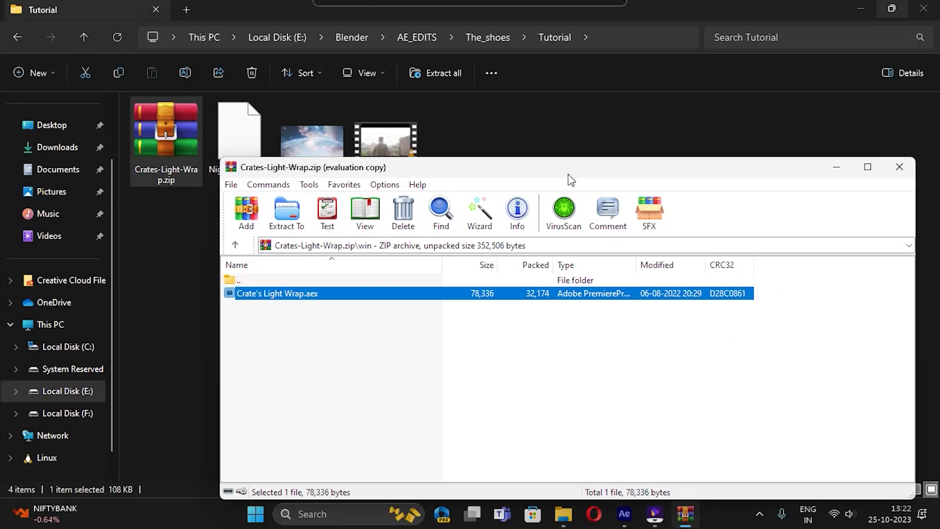
left_click(499, 136)
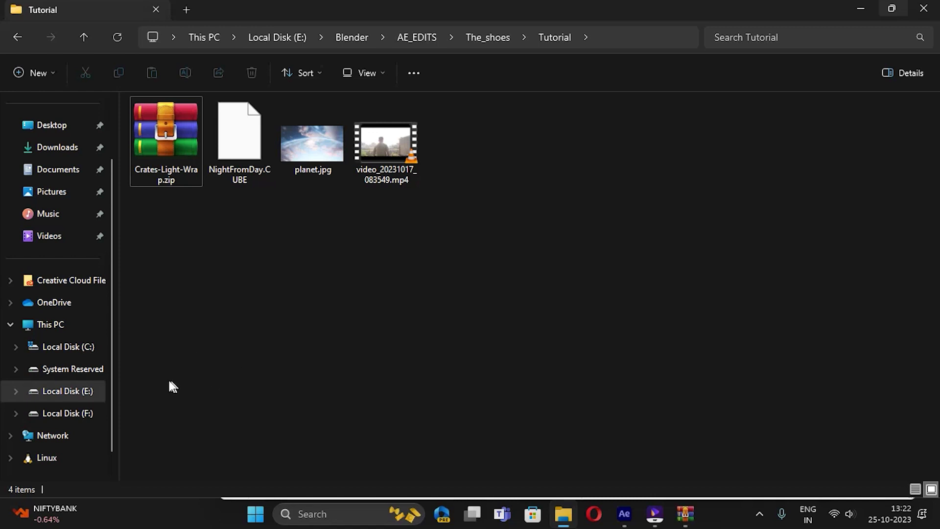
- Navigate Local Disk (C:) > Program Files > Adobe > Adobe After Effects 2022 > Support Files > Plug-ins
left_click(67, 345)
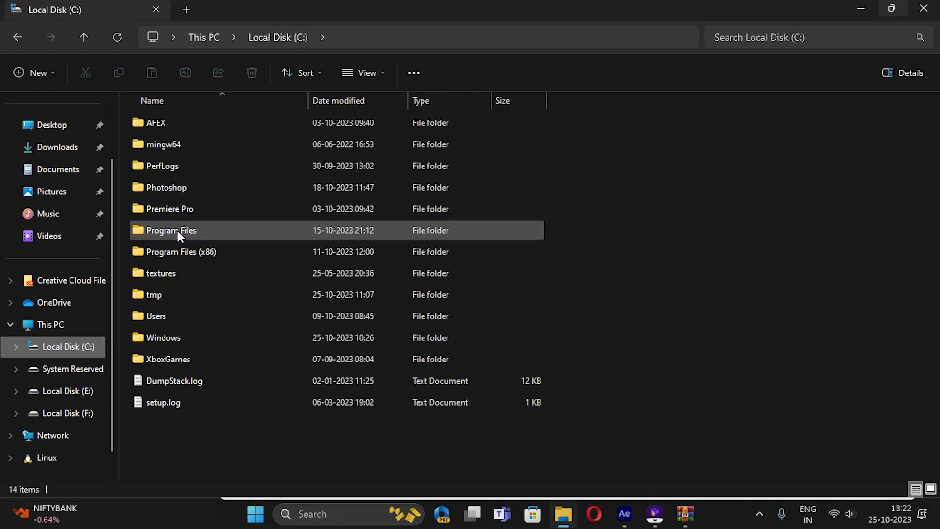
double_click(177, 230)
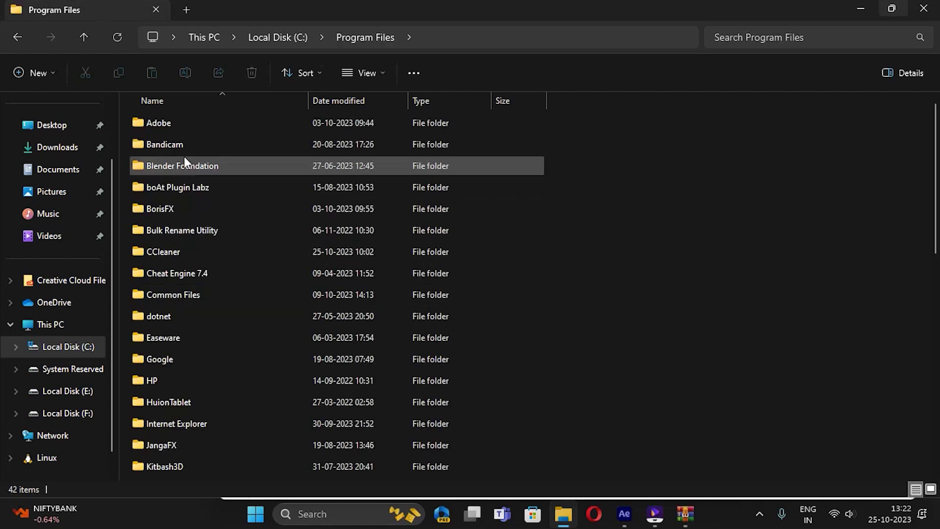
double_click(178, 127)
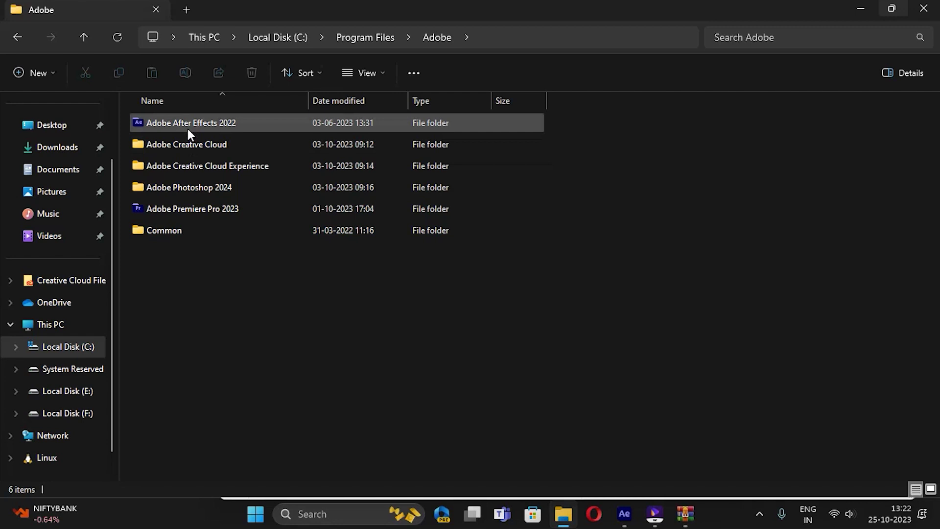
double_click(188, 126)
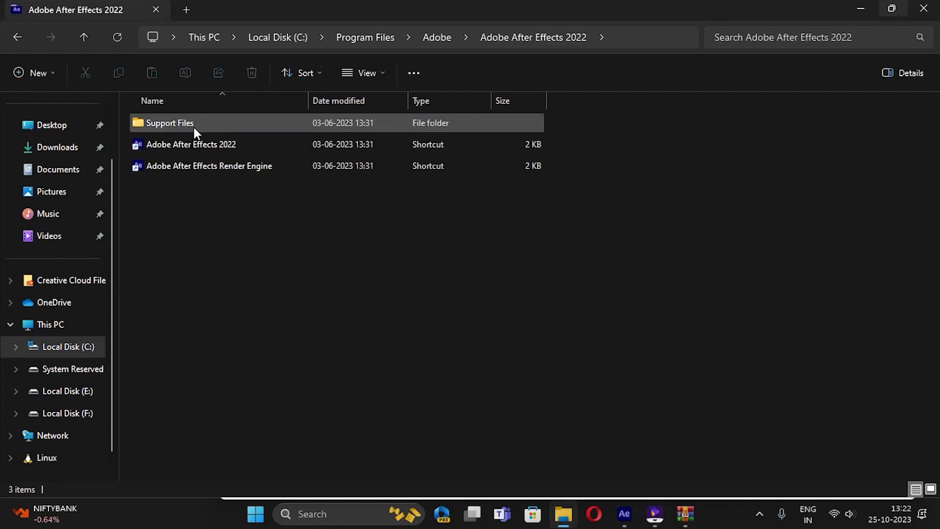
double_click(194, 127)
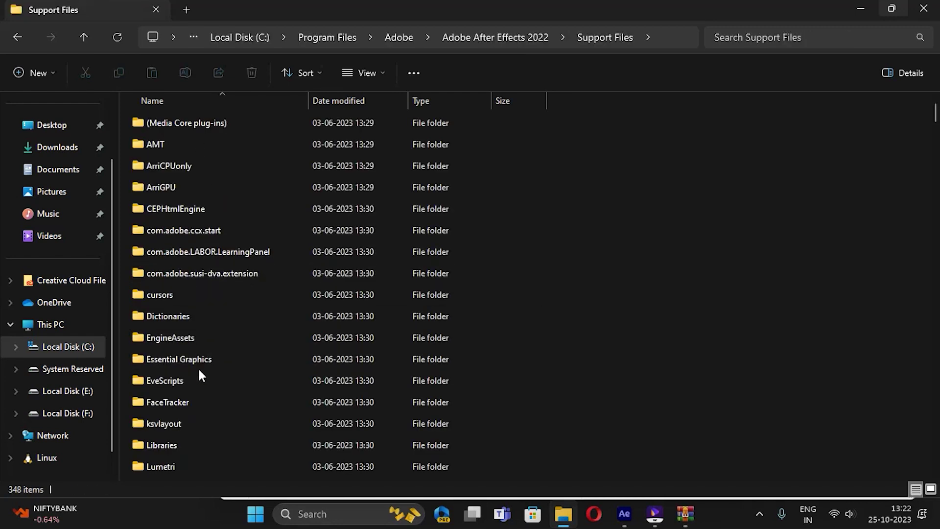
scroll(194, 373, "down", 2)
scroll(194, 372, "down", 1)
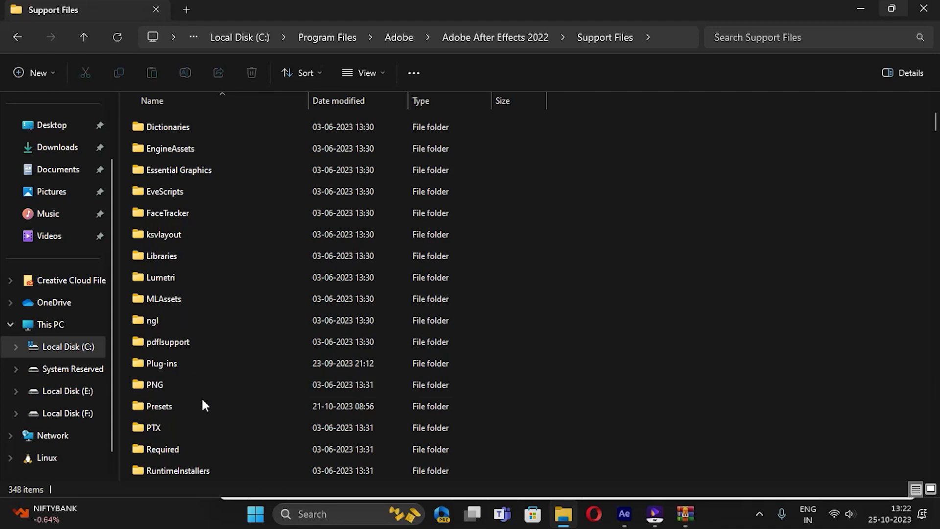
double_click(178, 363)
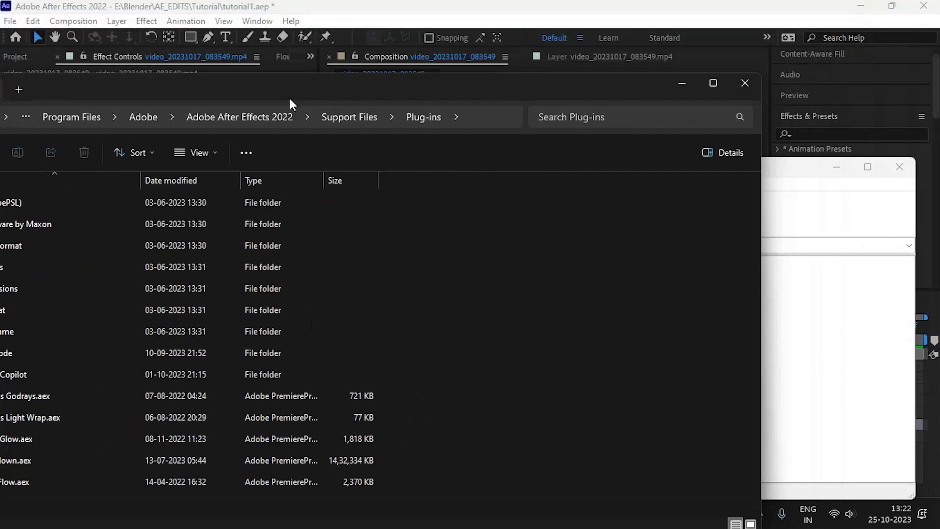
- Copy Crate's Light Wrap.aex into Plug-ins, keeping the existing file, and return to After Effects
left_click_drag(288, 97, 102, 10)
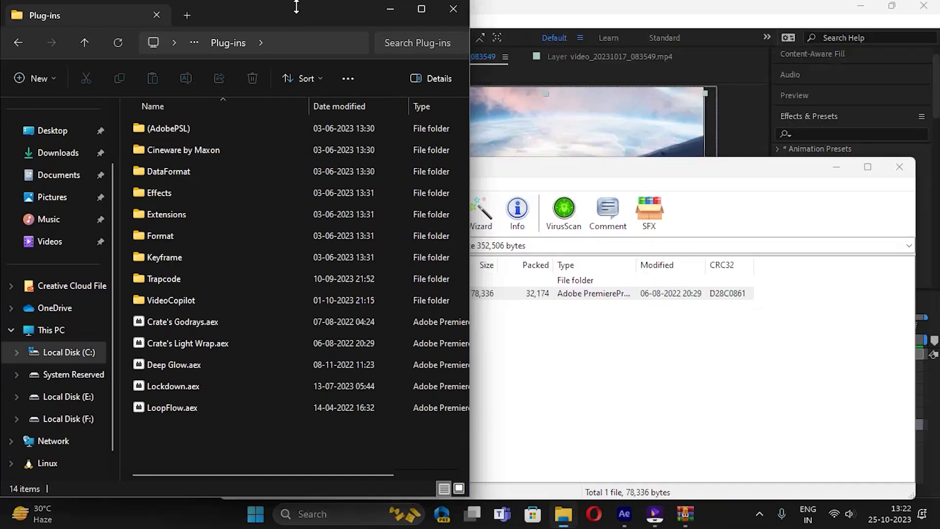
left_click(624, 180)
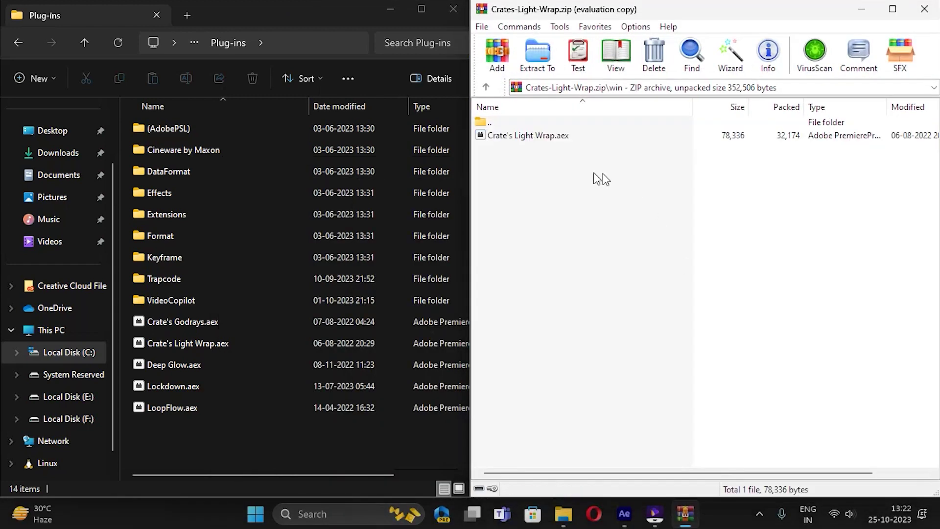
left_click_drag(529, 136, 249, 448)
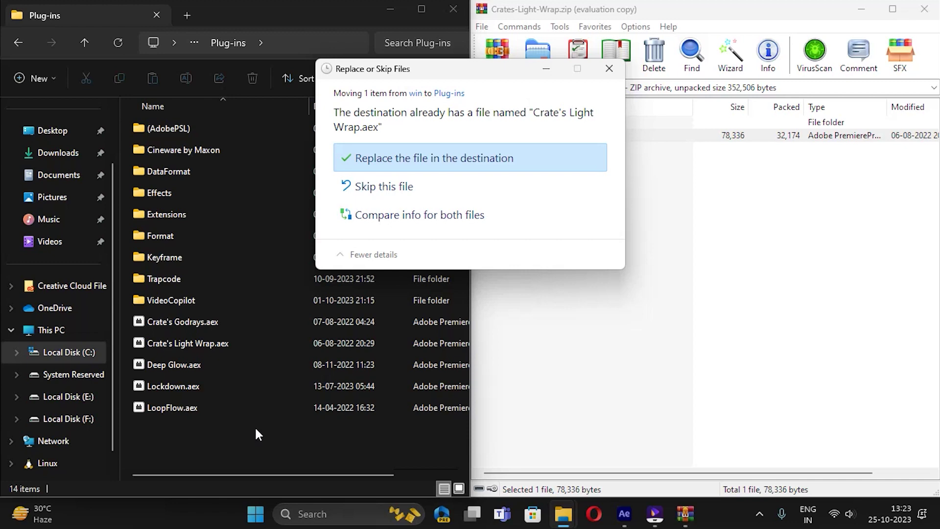
left_click(608, 68)
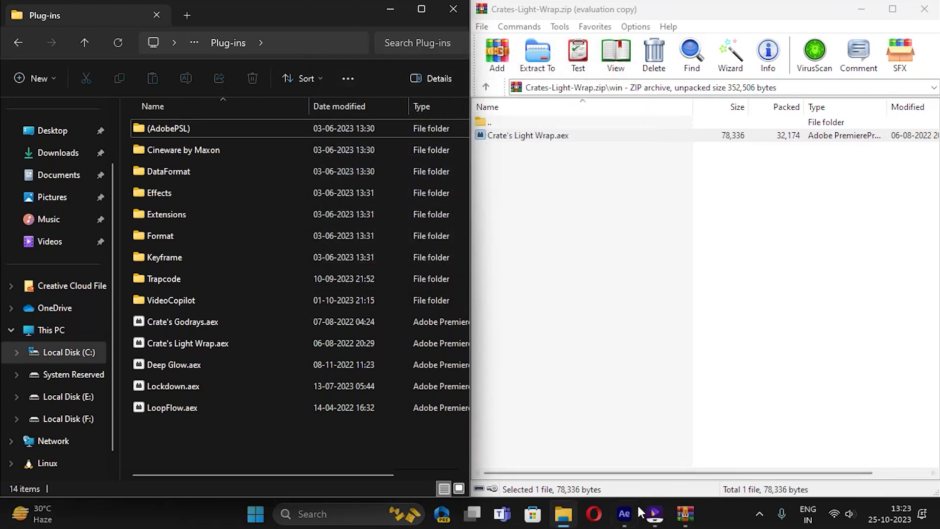
left_click(624, 513)
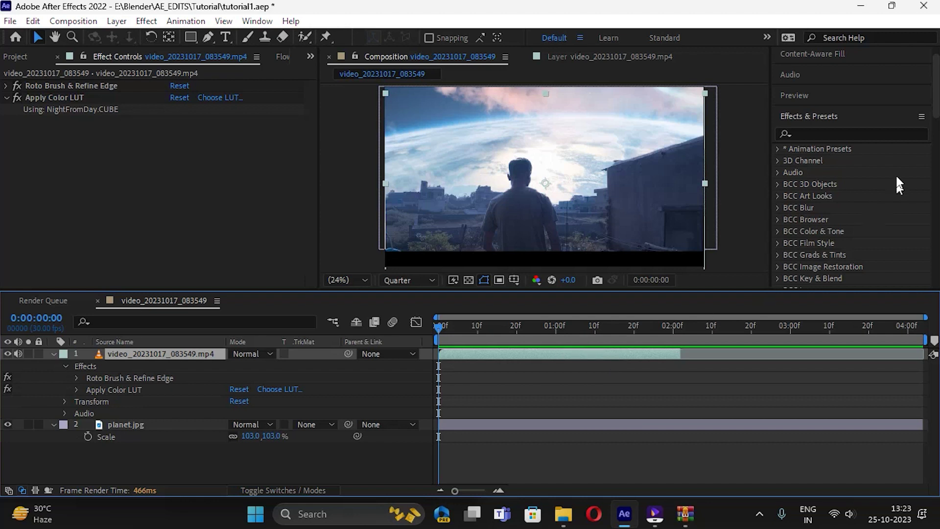
left_click(852, 135)
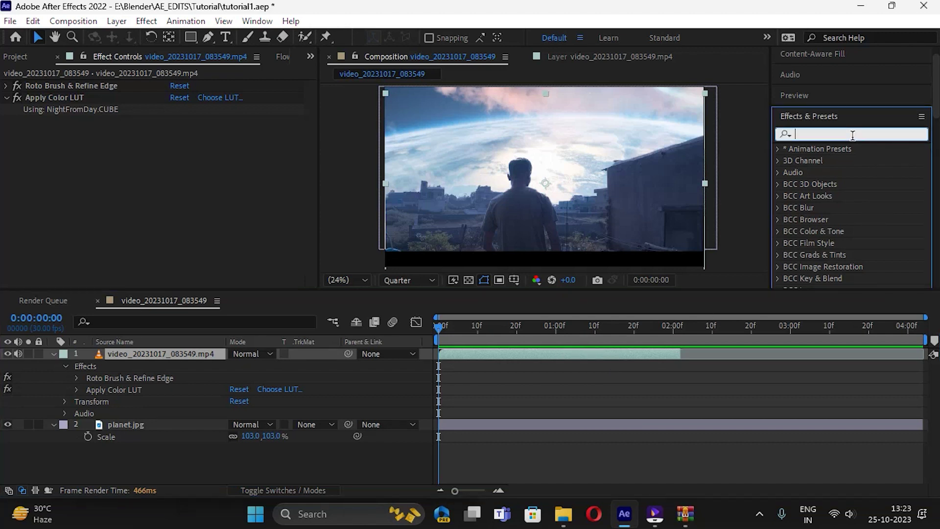
type("light ")
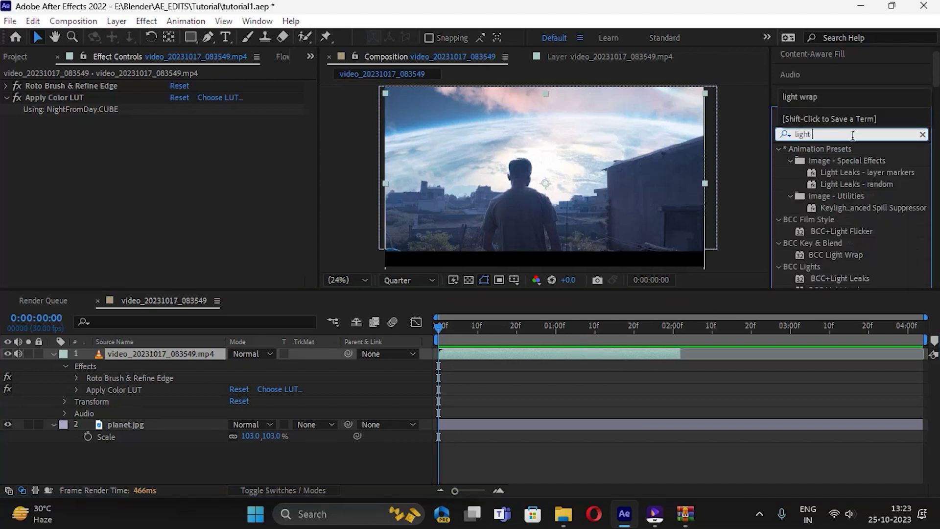
type("wrap")
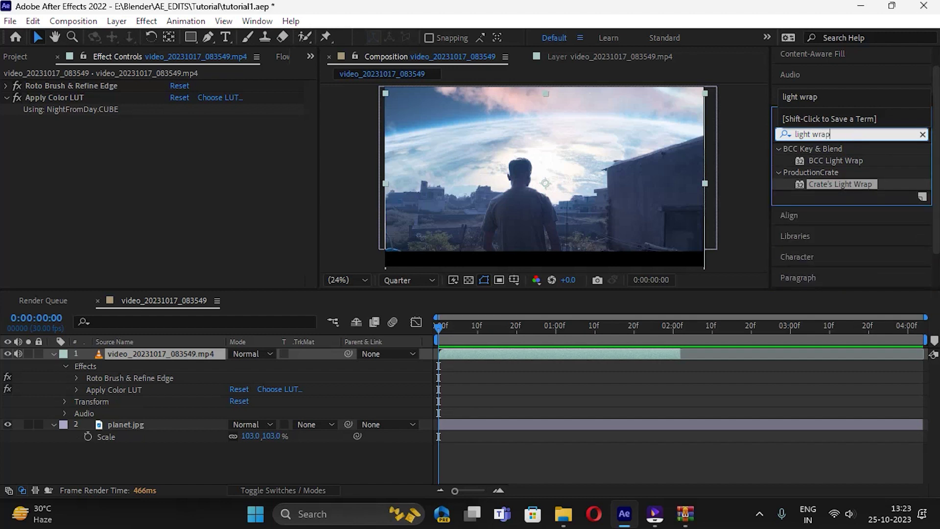
- Apply ProductionCrate's Crate's Light Wrap to layer 1, video_20231017_083549.mp4
left_click_drag(837, 185, 156, 353)
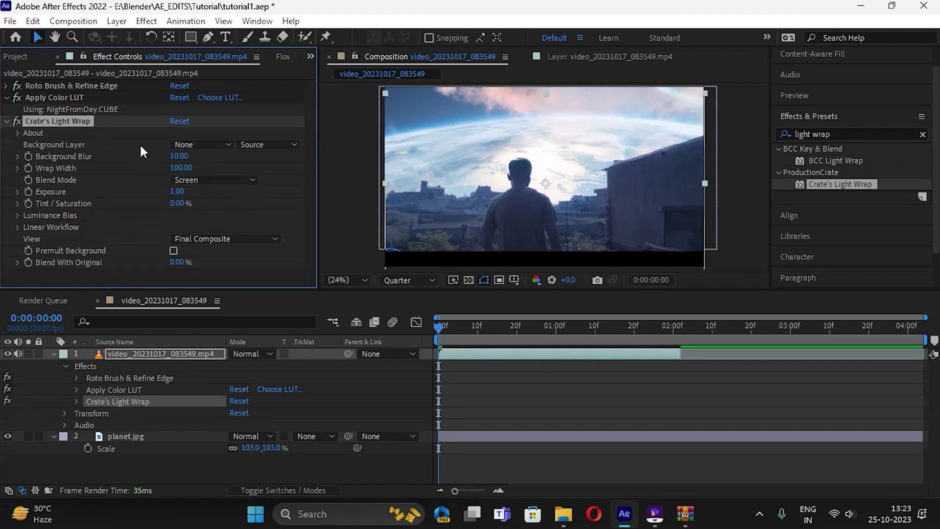
- Set Crate's Light Wrap's background layer to planet.jpg, with Source as the background source
left_click(201, 144)
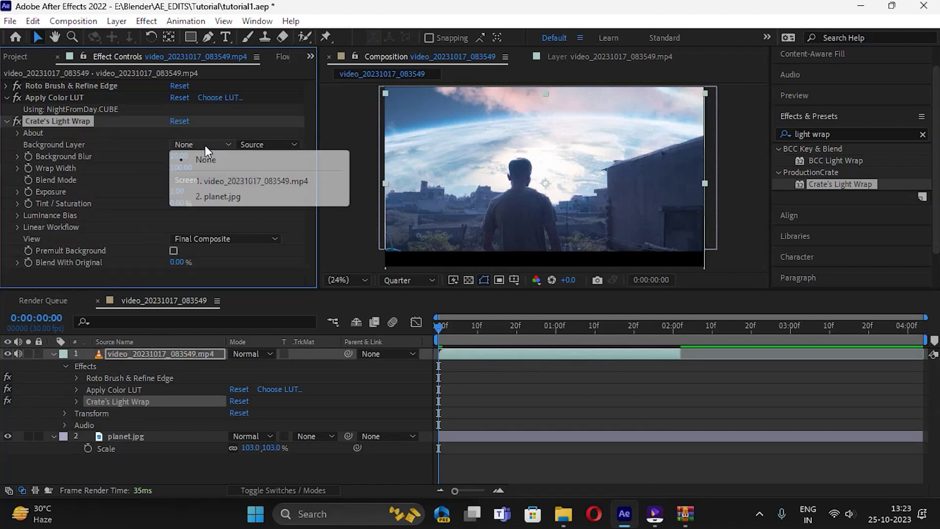
left_click(222, 196)
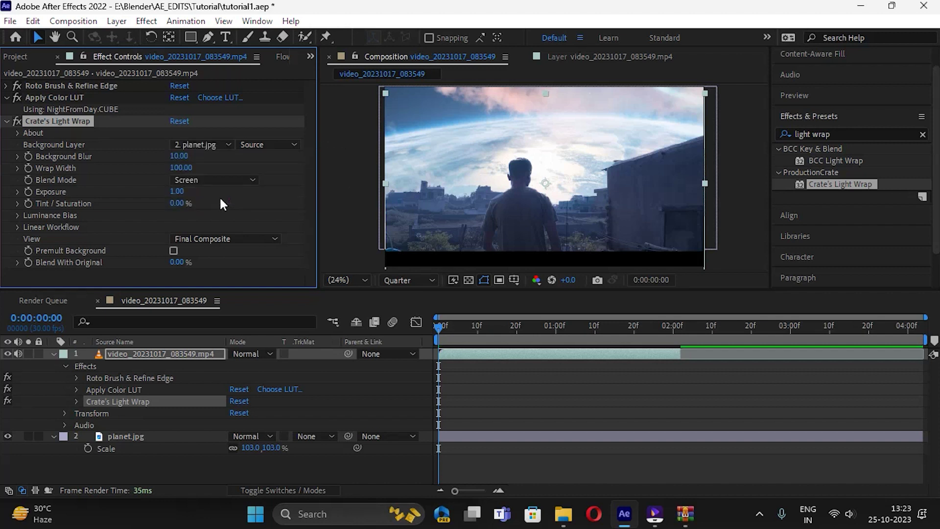
left_click(253, 146)
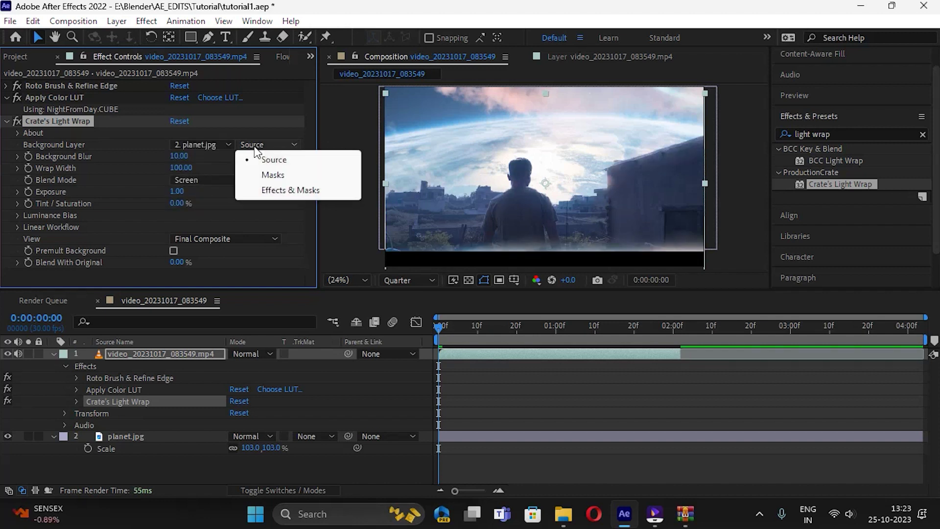
left_click(124, 177)
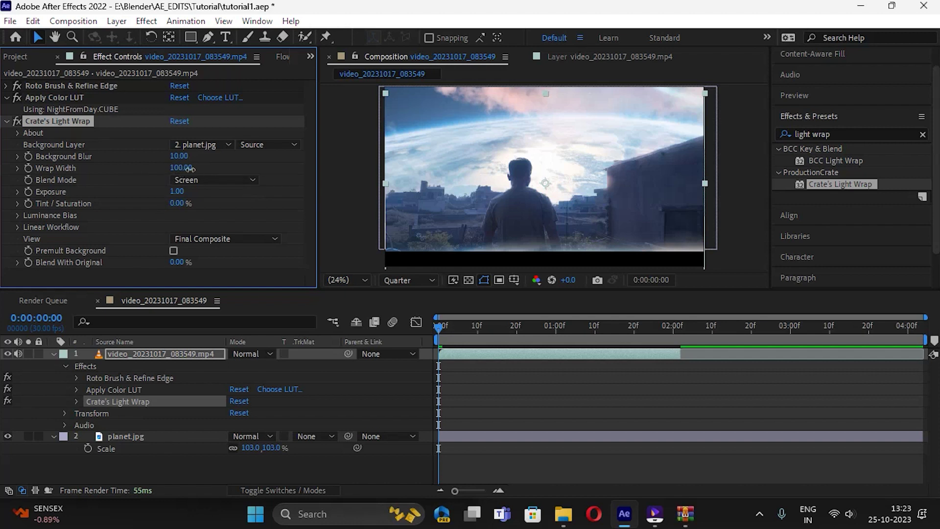
- Set wrap width 1031, exposure 5, background blur 54 and tint/saturation -37%
left_click_drag(180, 169, 937, 182)
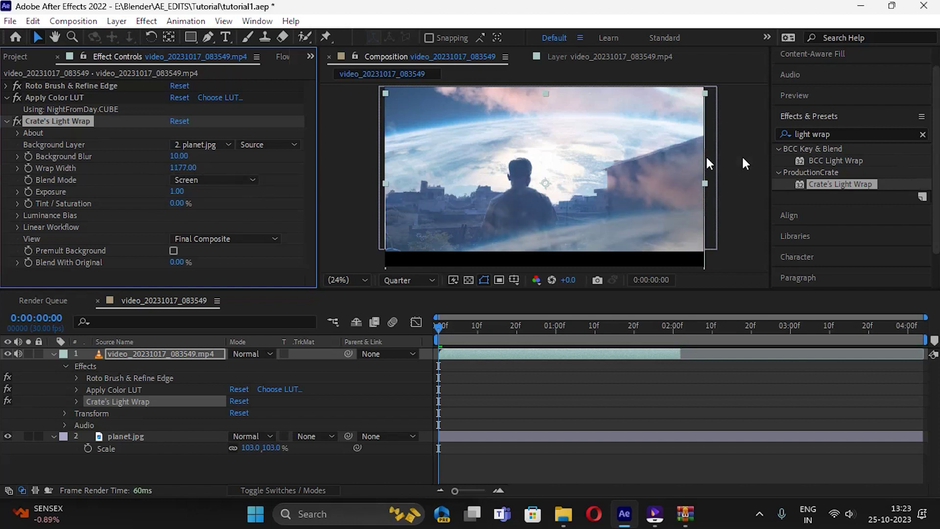
left_click(2, 179)
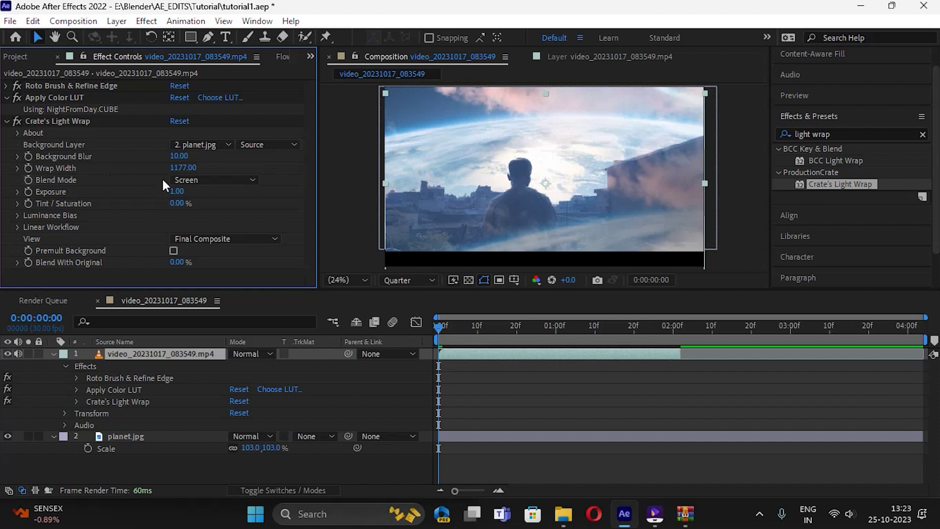
left_click_drag(182, 168, 100, 207)
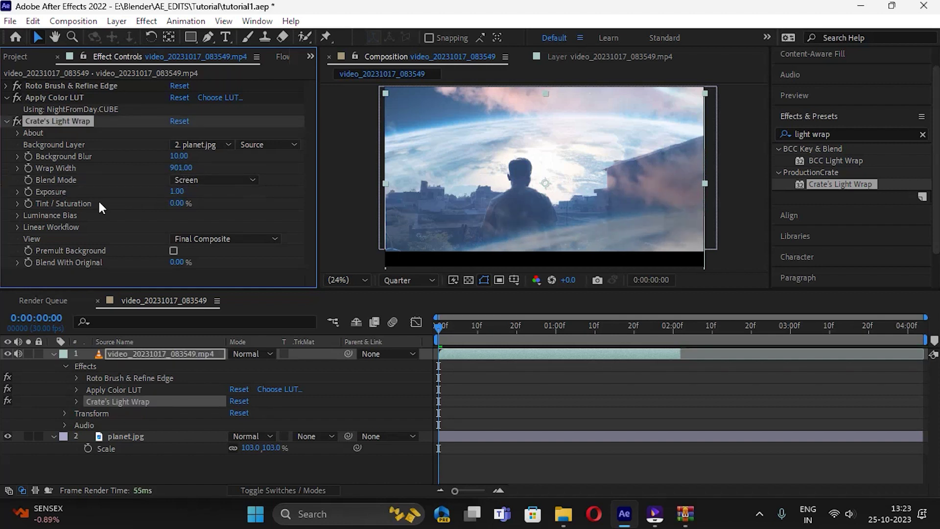
left_click_drag(177, 192, 664, 195)
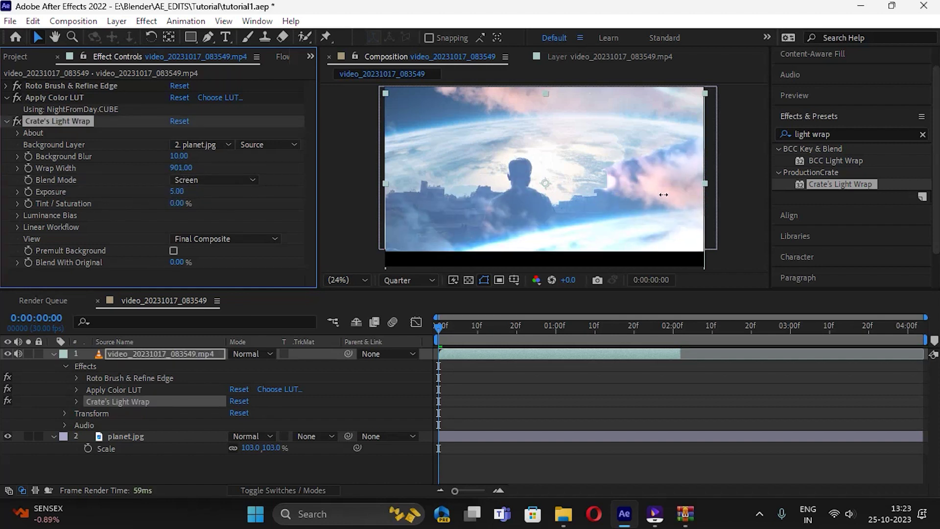
left_click_drag(176, 191, 370, 206)
left_click_drag(179, 156, 580, 160)
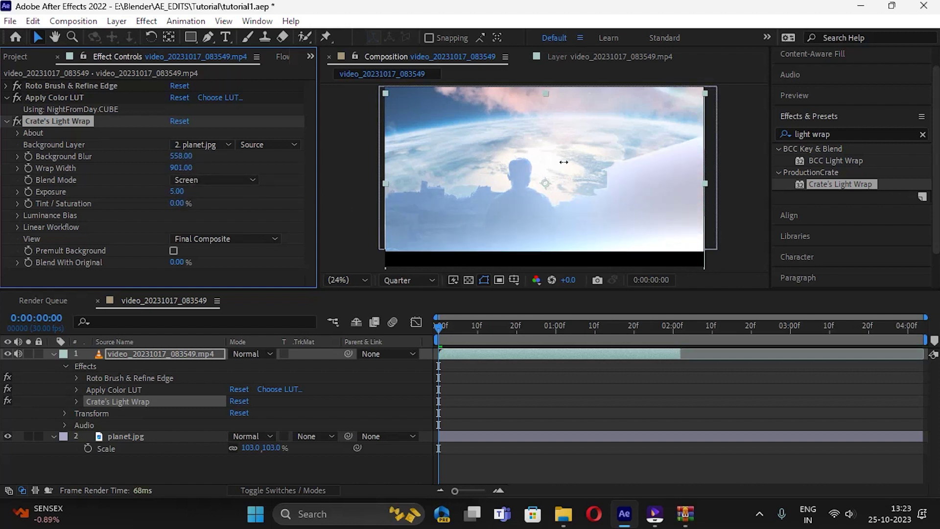
left_click_drag(564, 162, 112, 174)
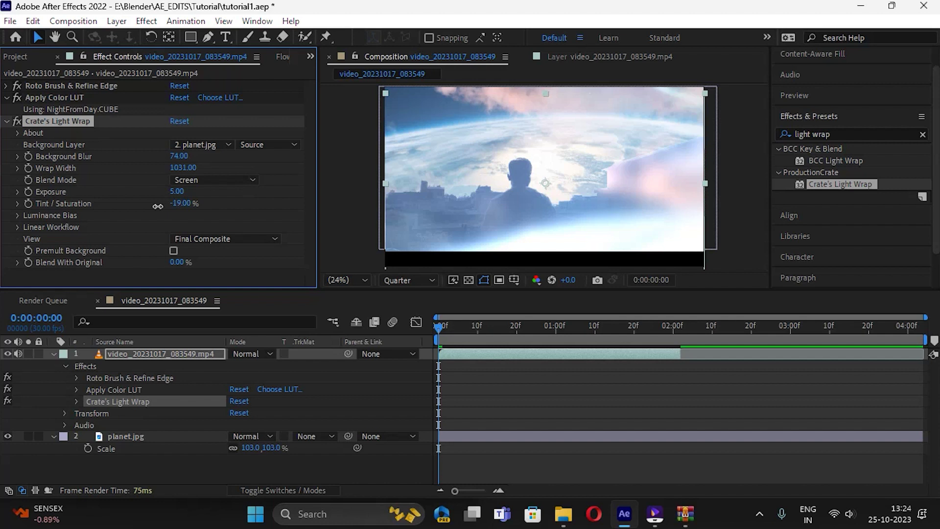
left_click_drag(184, 204, 164, 207)
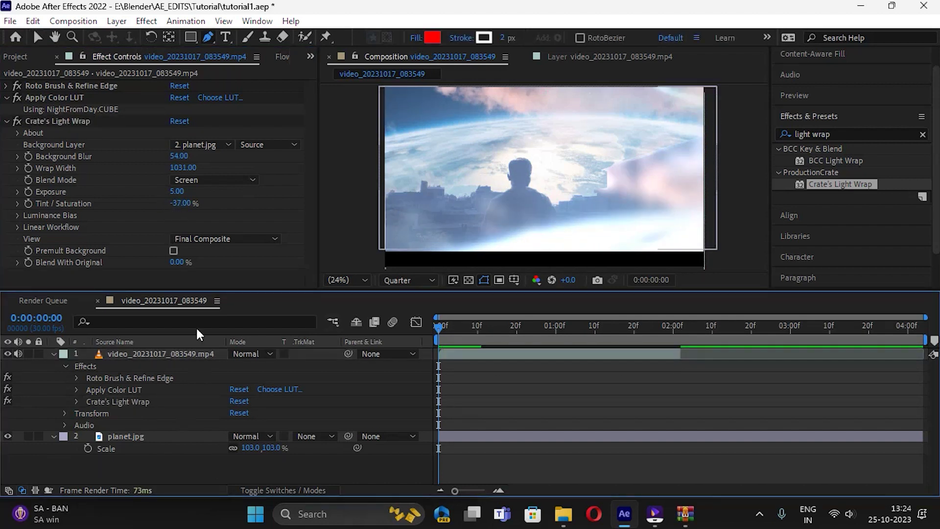
- Select the rooftop layer and draw a closed four-point mask framing the man and skyline
left_click(198, 354)
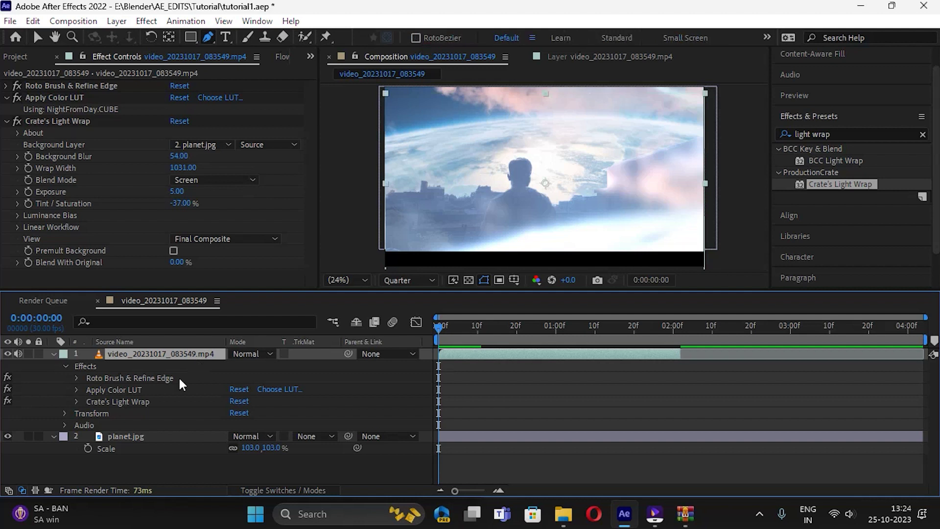
left_click(133, 472)
left_click(147, 355)
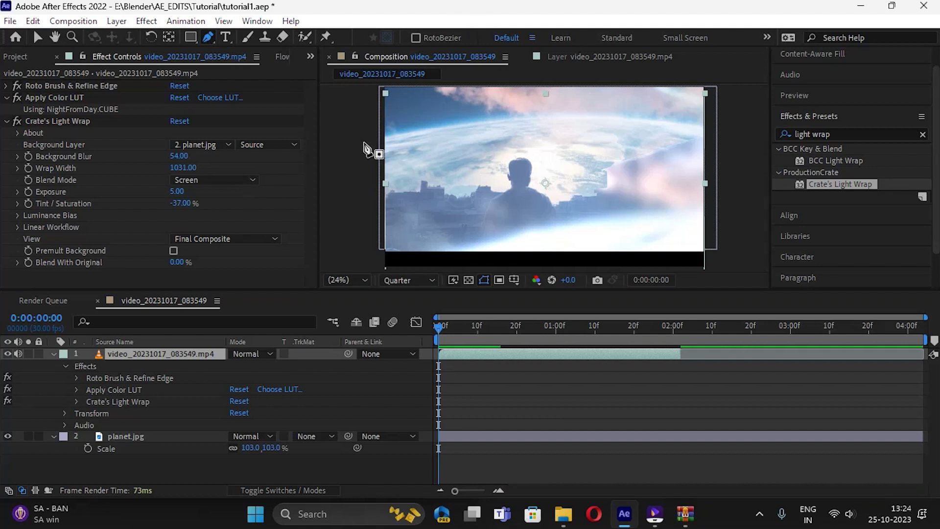
left_click(395, 156)
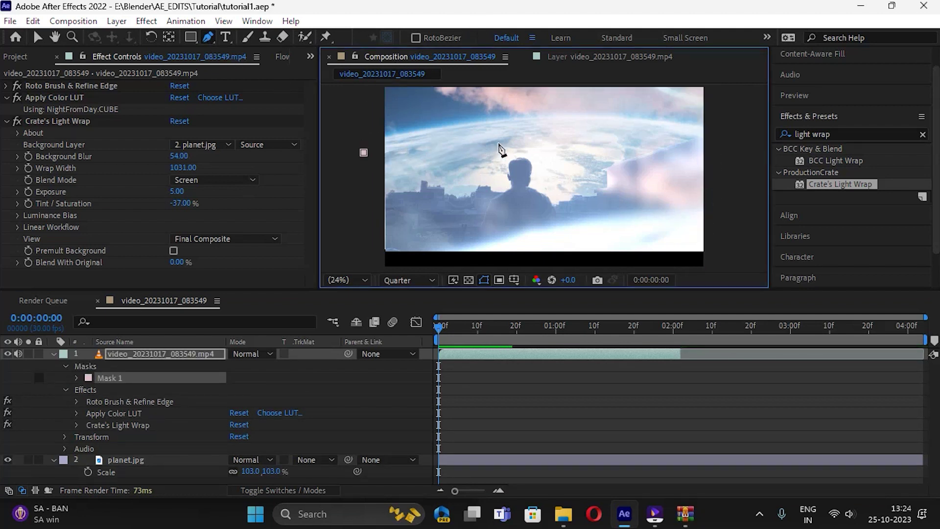
left_click(726, 127)
left_click(726, 212)
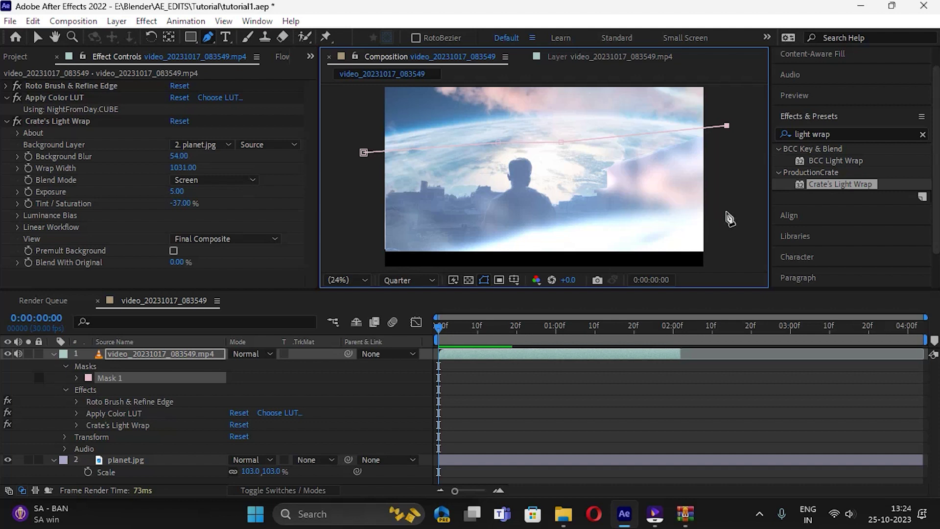
left_click(360, 224)
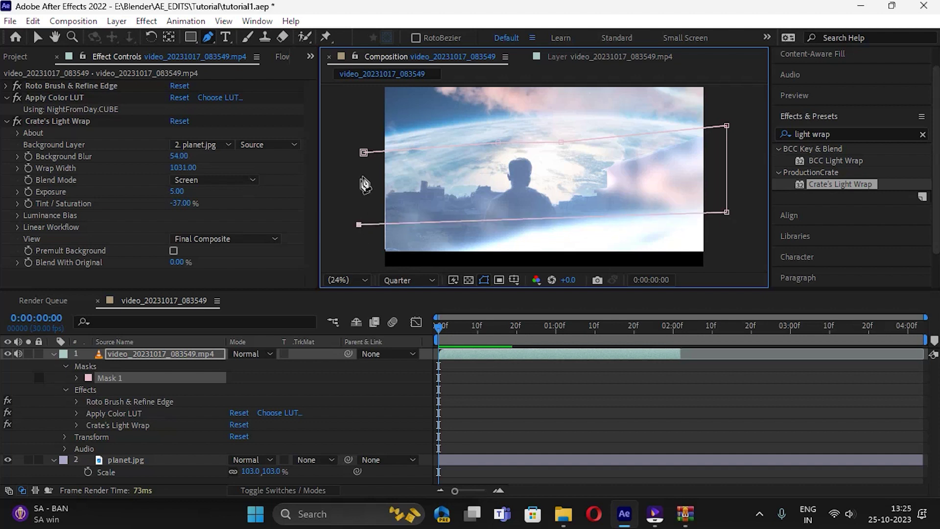
left_click(363, 153)
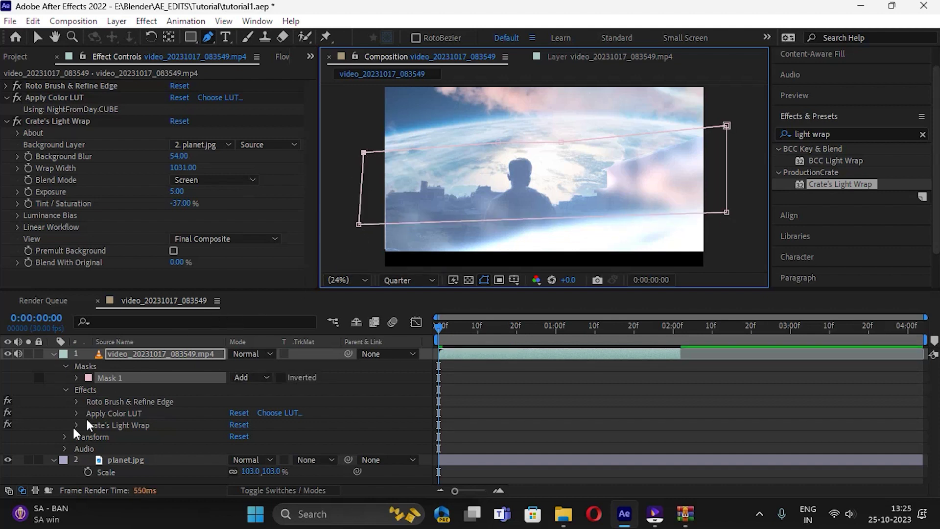
left_click(54, 354)
left_click(54, 355)
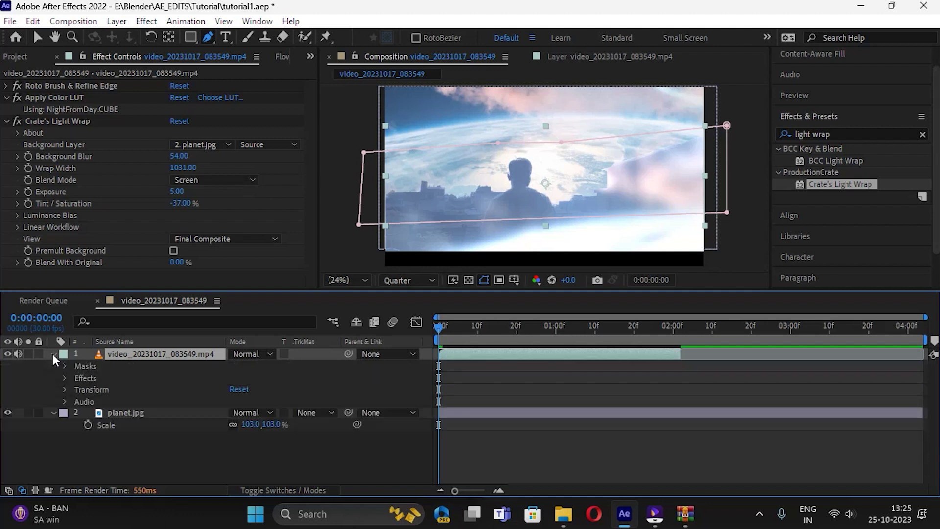
- Under Crate's Light Wrap's Compositing Options, add Mask Reference 1 set to Mask 1
left_click(65, 377)
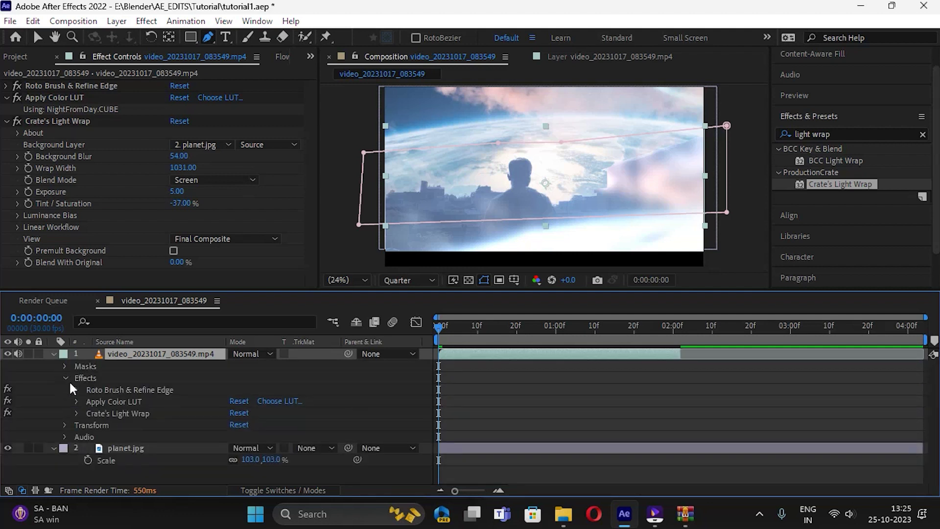
left_click(76, 414)
scroll(88, 419, "down", 2)
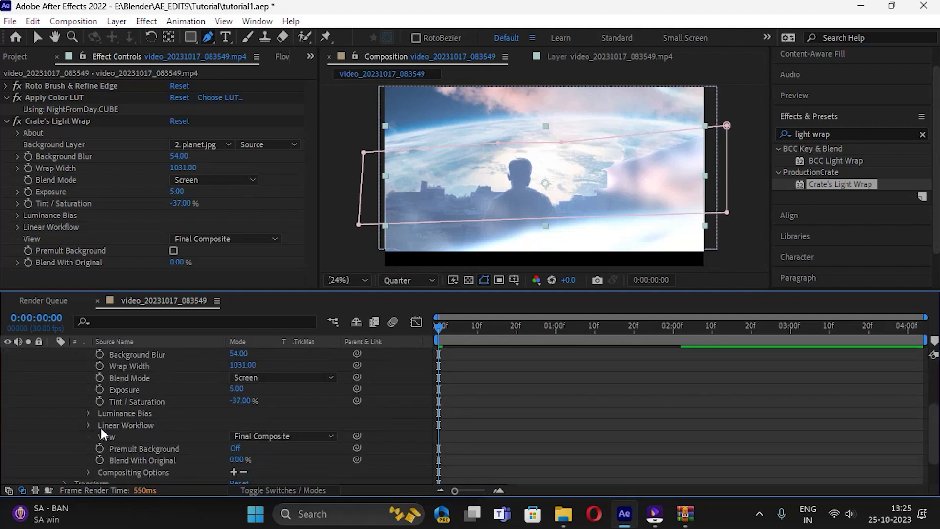
scroll(102, 434, "down", 1)
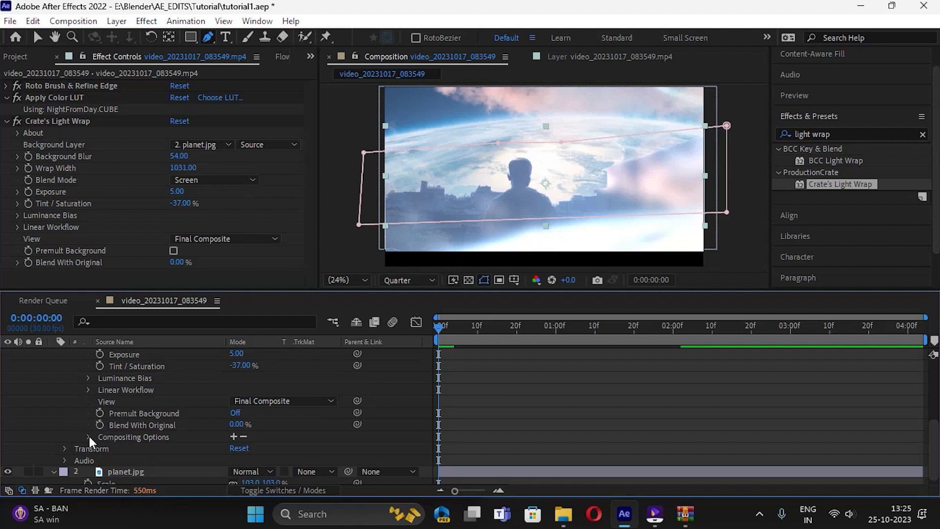
left_click(89, 437)
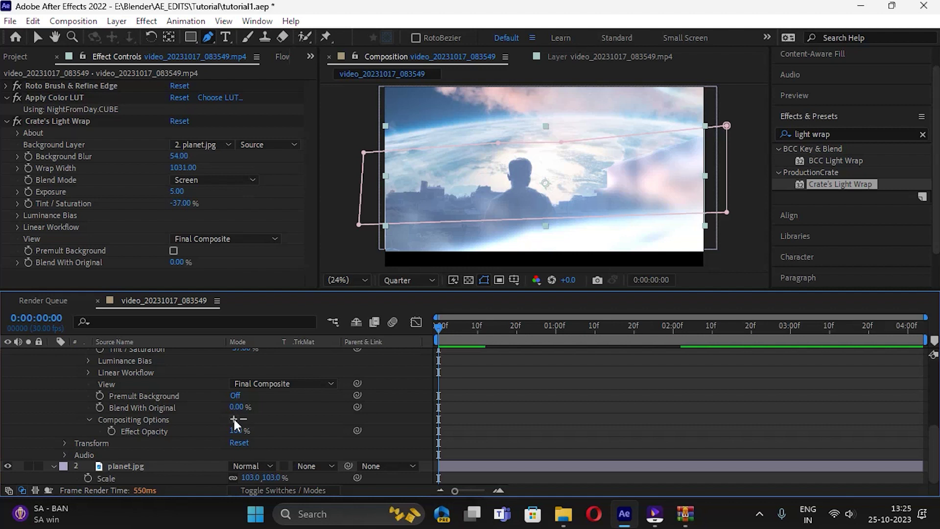
left_click(235, 419)
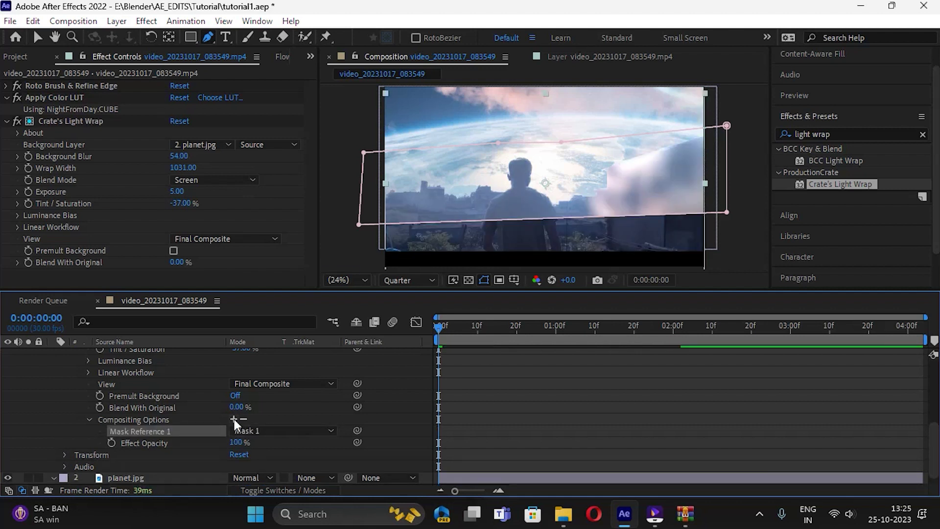
scroll(200, 401, "up", 5)
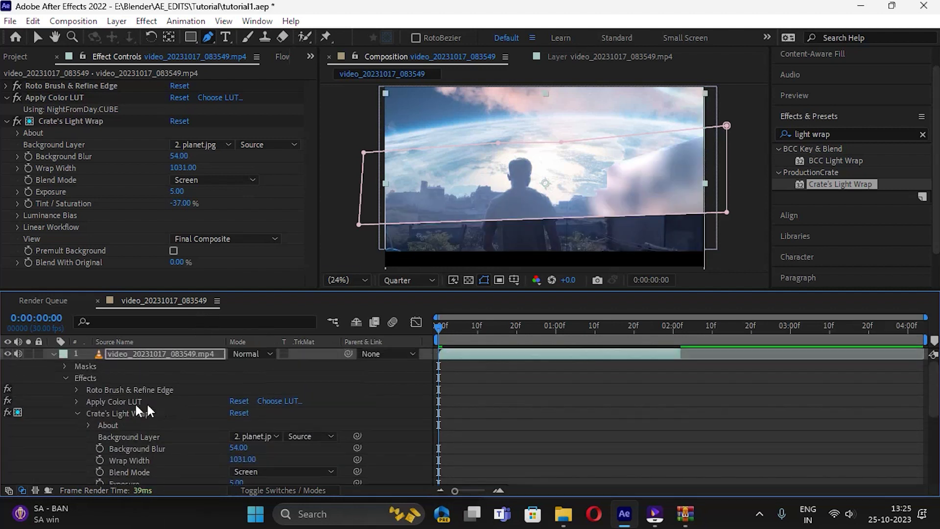
- Set Mask 1's feather to 211 pixels
left_click(65, 366)
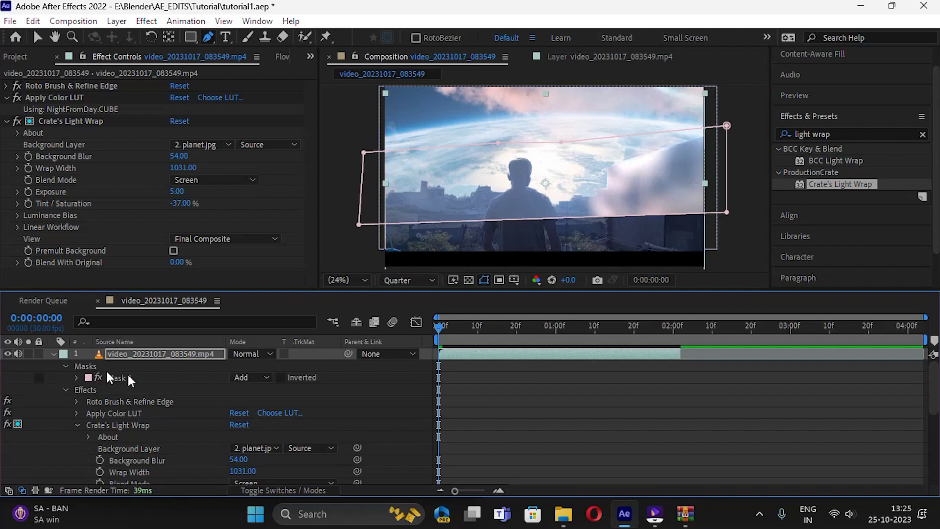
left_click(77, 378)
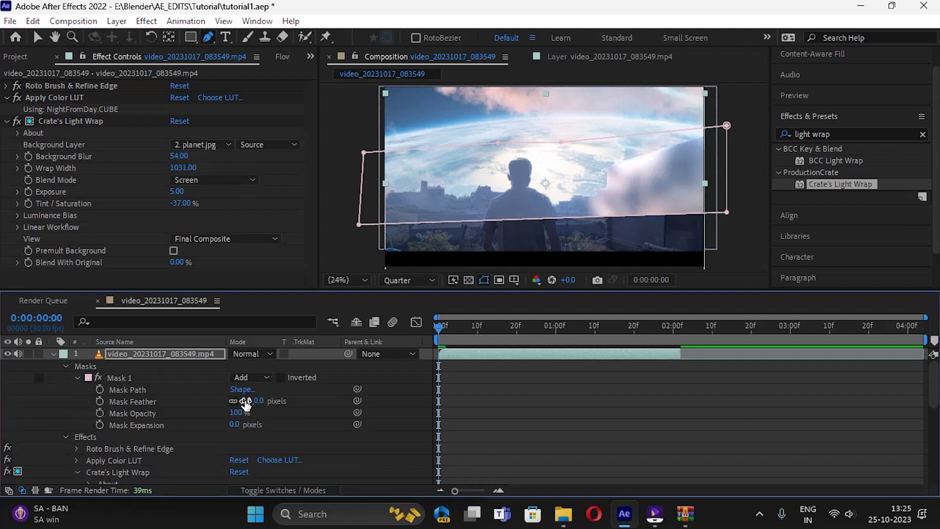
left_click_drag(284, 400, 331, 395)
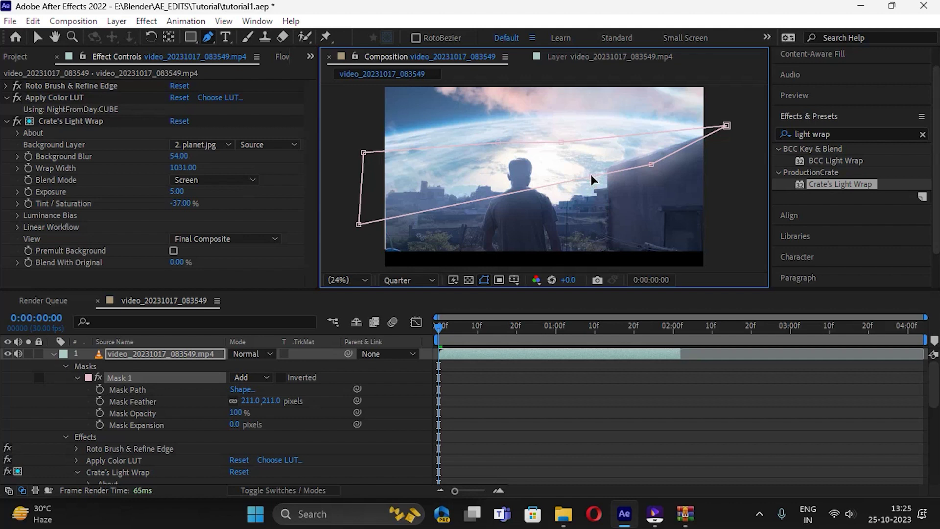
- Drag Mask 1's lower vertices to follow the figure and the building's roofline
left_click_drag(595, 179, 604, 216)
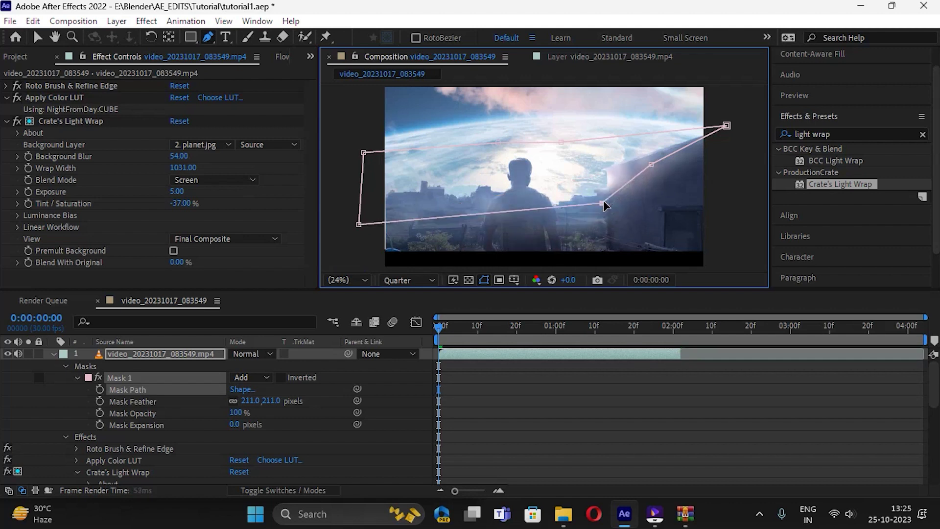
left_click_drag(360, 217, 365, 205)
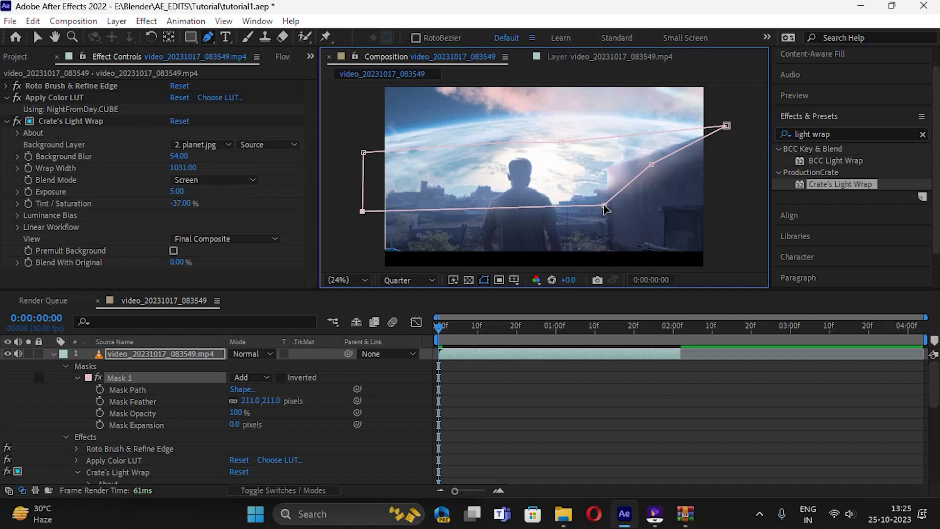
left_click_drag(616, 215, 611, 217)
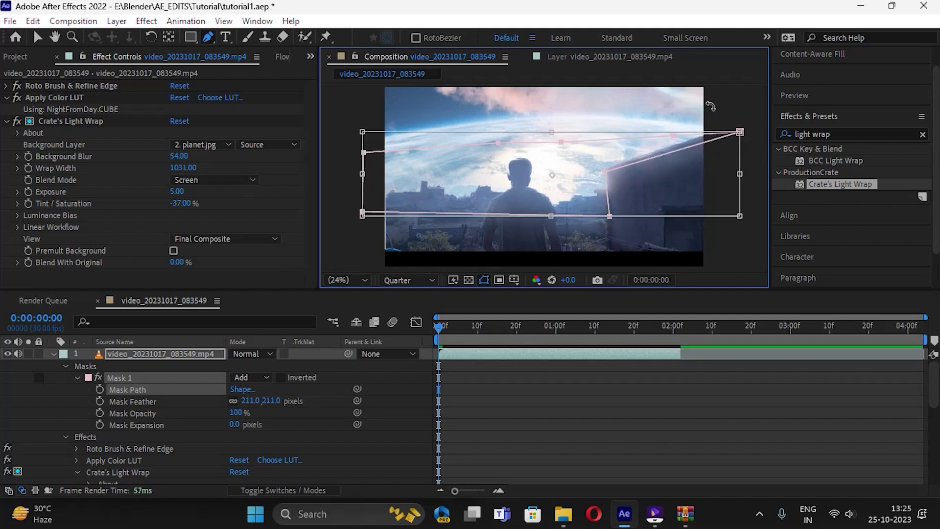
left_click(673, 131)
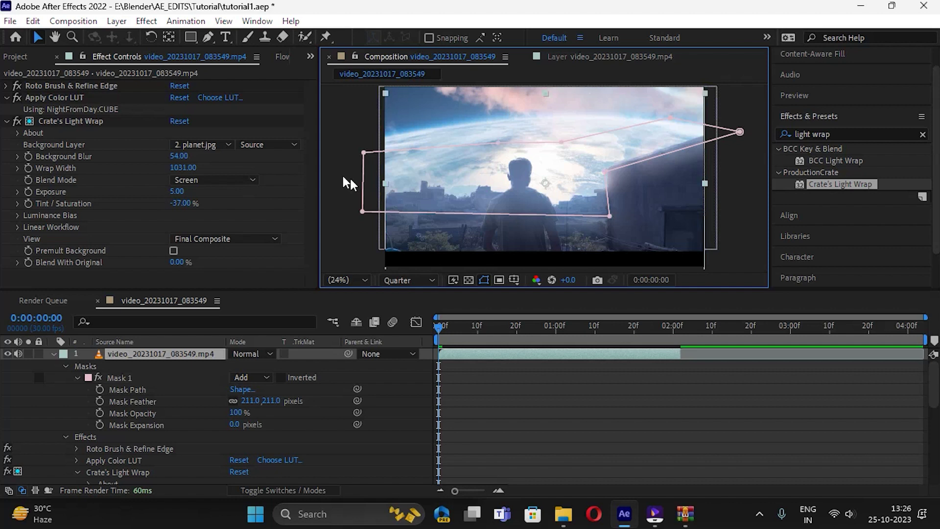